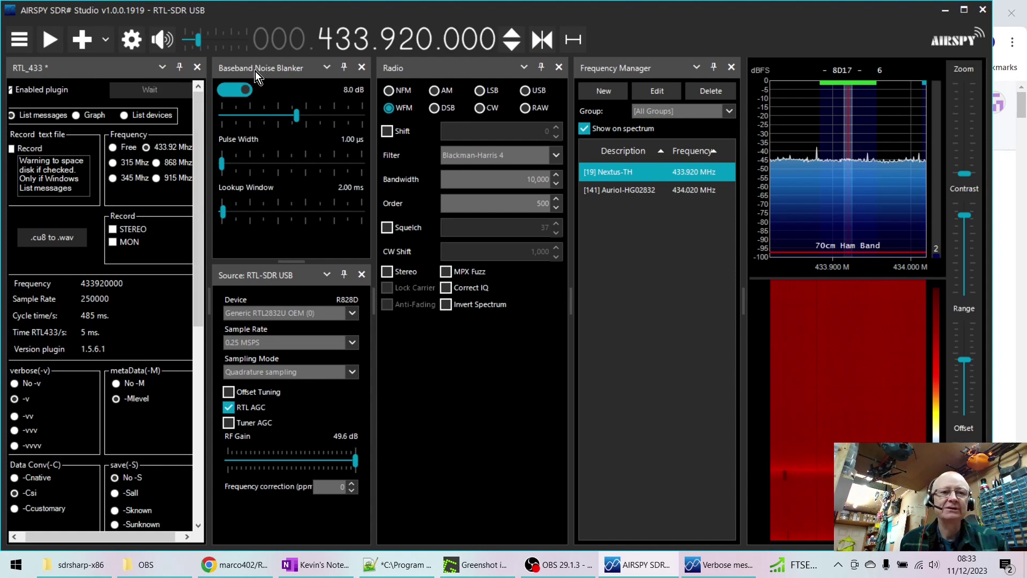
Review the annotated noise blanker, source and RF gain settings in the Greenshot image editor, then return to SDR# Studio.
{"action": "left_click", "coordinate": [21, 46]}
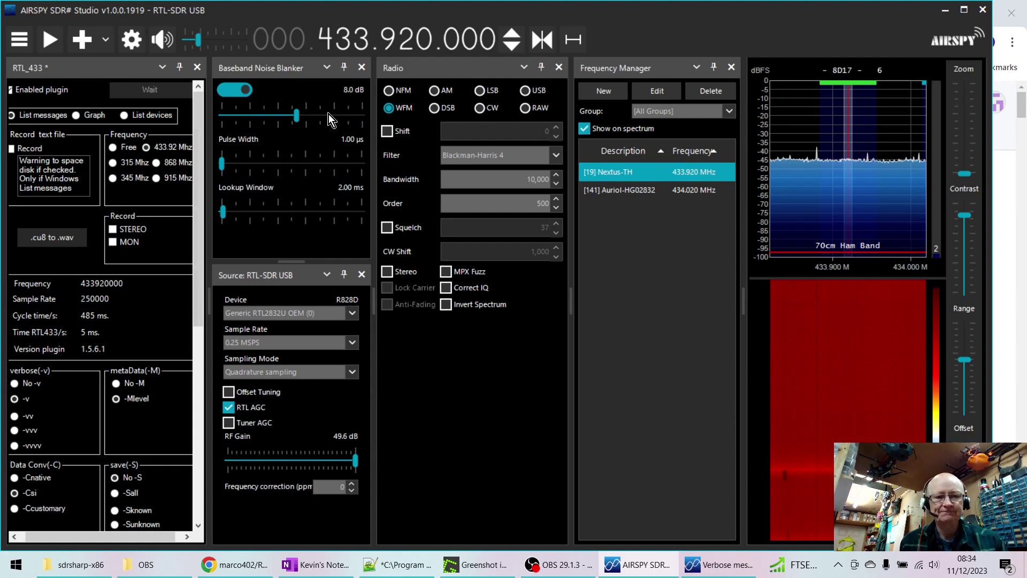
{"action": "left_click", "coordinate": [486, 569]}
{"action": "scroll", "coordinate": [496, 349], "scroll_direction": "up", "scroll_amount": 2}
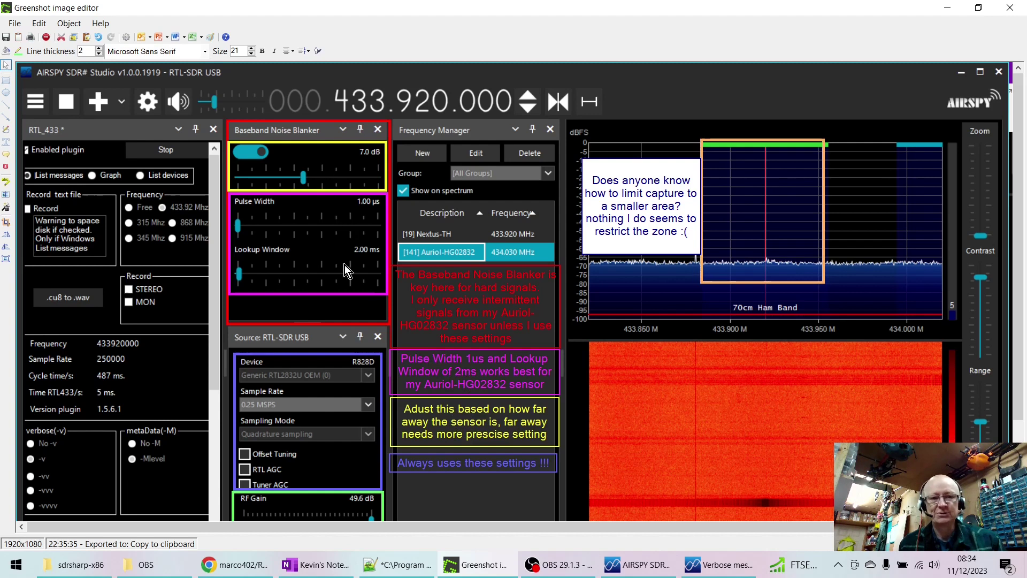
{"action": "scroll", "coordinate": [436, 399], "scroll_direction": "down", "scroll_amount": 3}
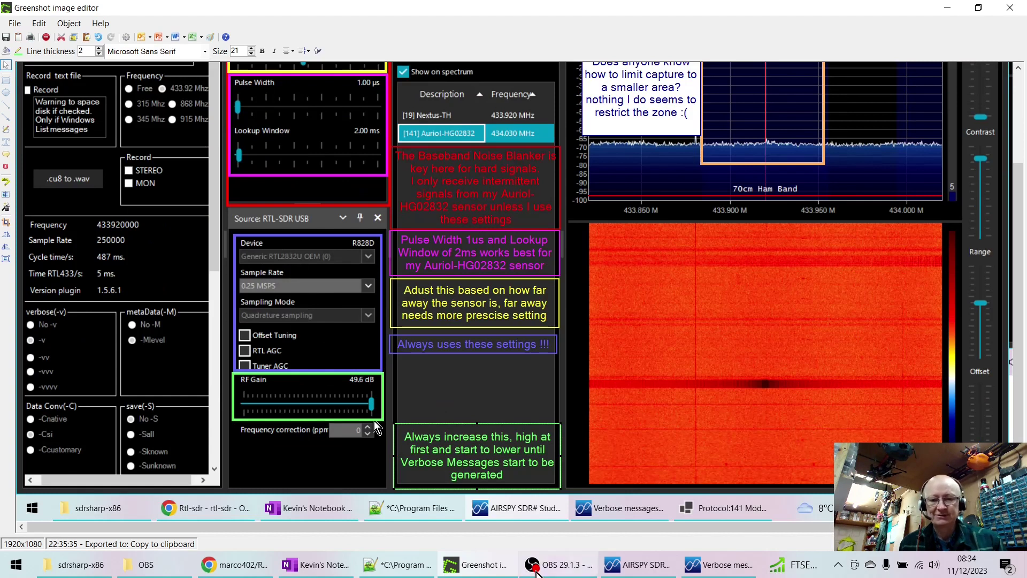
{"action": "left_click", "coordinate": [640, 564]}
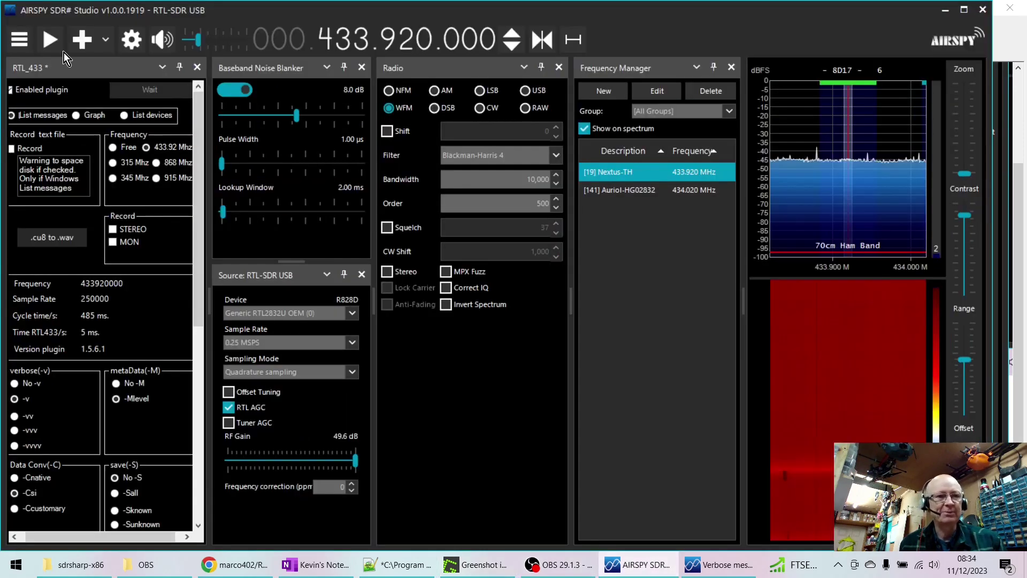
View the list of available SDR input sources and leave the selected source as it is.
{"action": "left_click", "coordinate": [19, 39]}
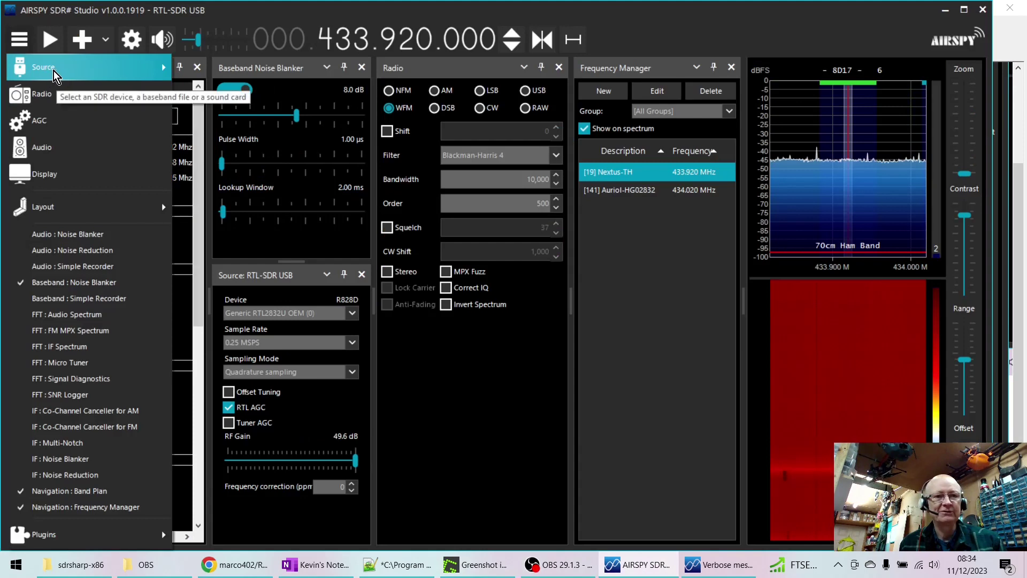
{"action": "left_click", "coordinate": [80, 71]}
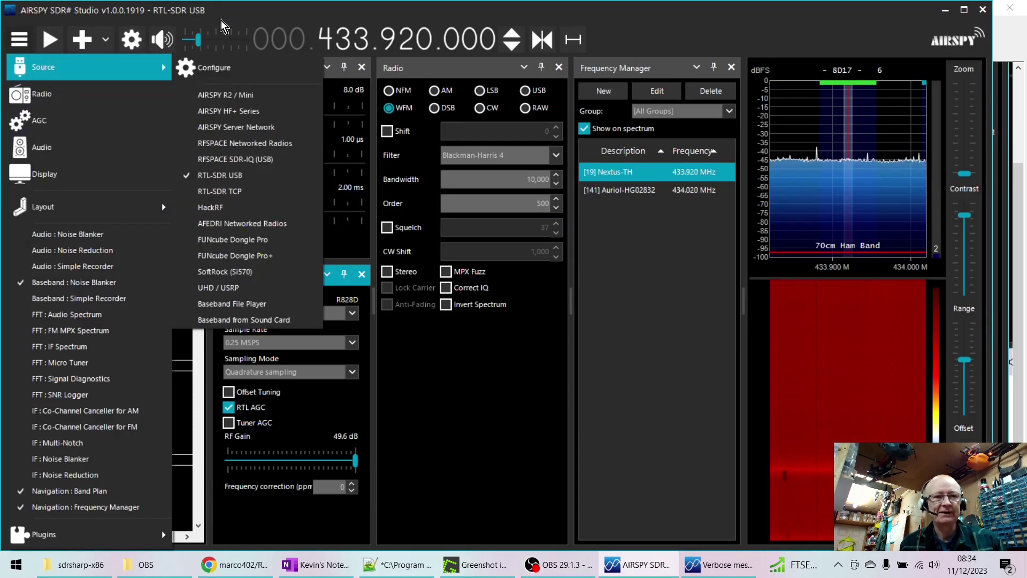
{"action": "left_click", "coordinate": [168, 37]}
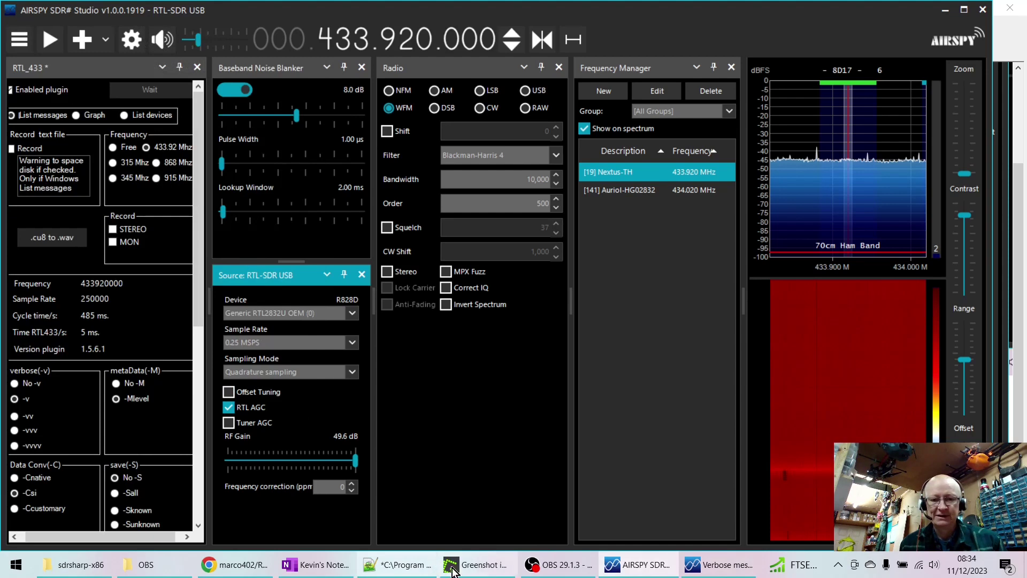
Check the RTL_433 verbose messages window and reread the annotated sensor notes in the Greenshot image editor.
{"action": "left_click", "coordinate": [475, 565]}
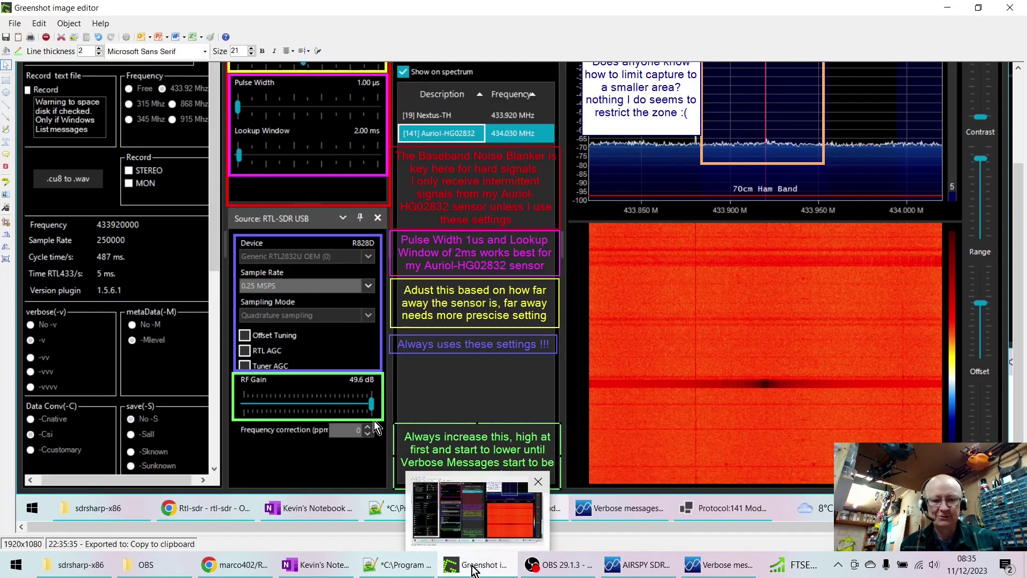
{"action": "left_click", "coordinate": [617, 569]}
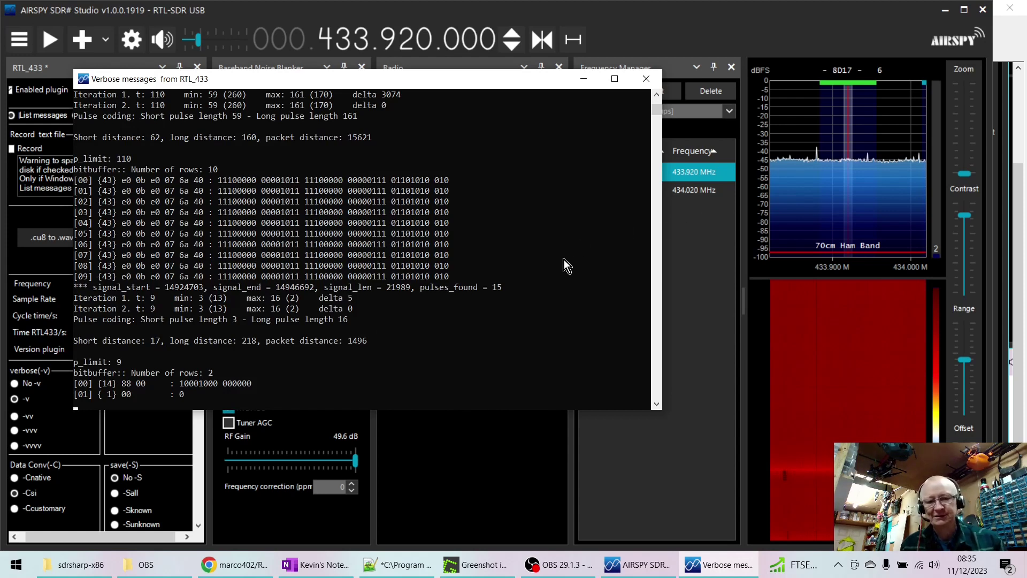
{"action": "left_click", "coordinate": [534, 54]}
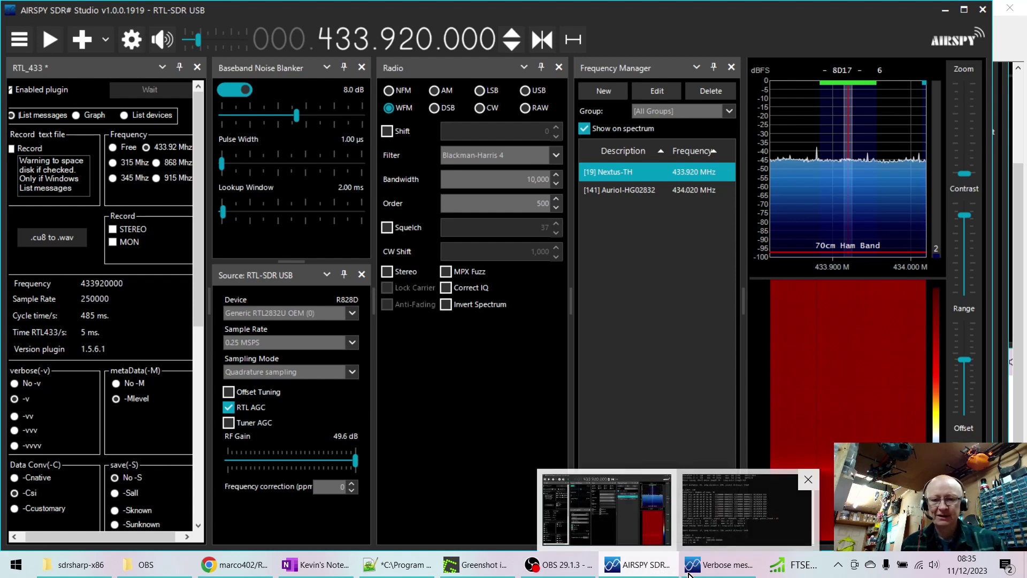
{"action": "left_click", "coordinate": [484, 569]}
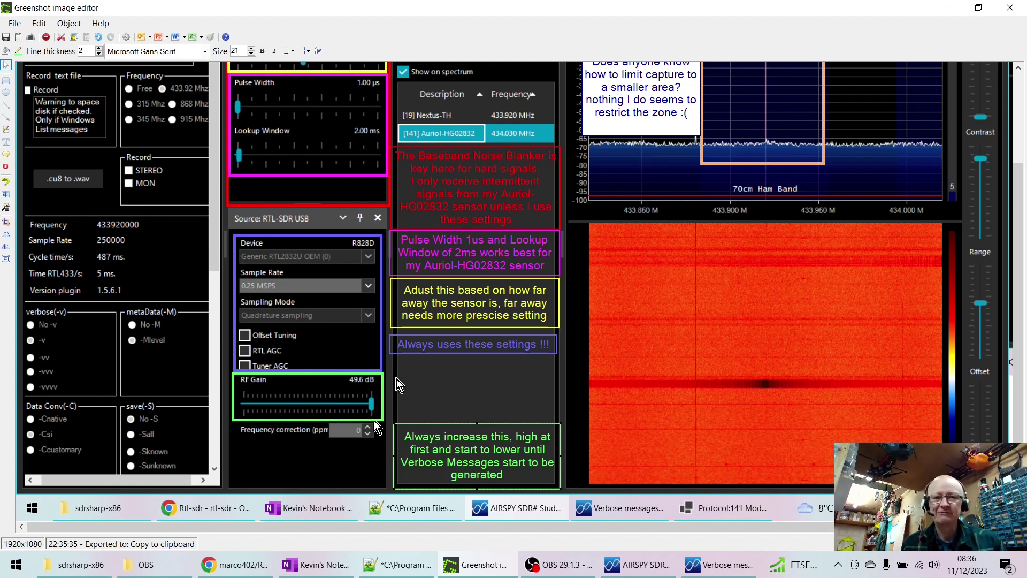
{"action": "scroll", "coordinate": [396, 378], "scroll_direction": "up", "scroll_amount": 2}
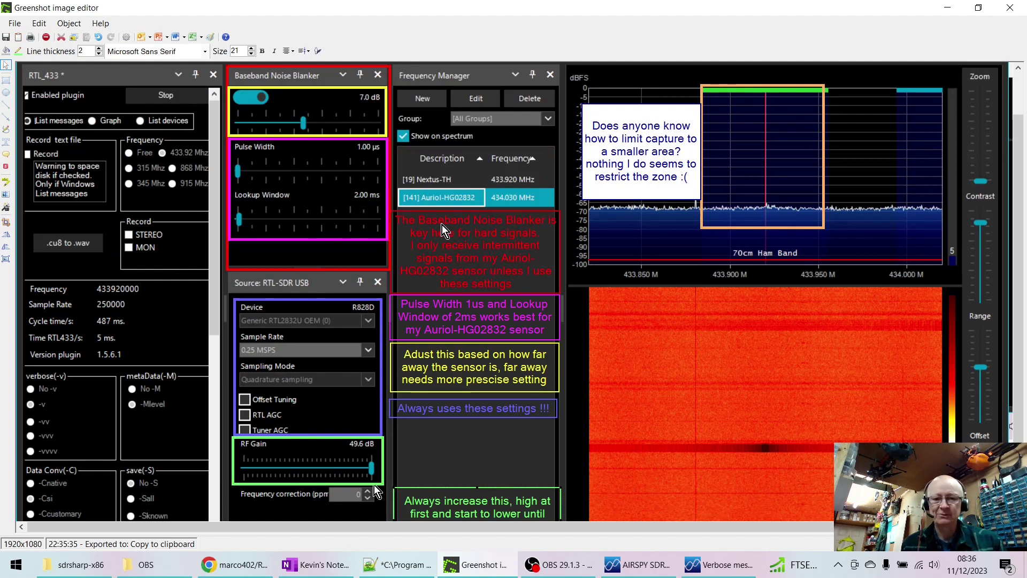
{"action": "scroll", "coordinate": [583, 436], "scroll_direction": "down", "scroll_amount": 2}
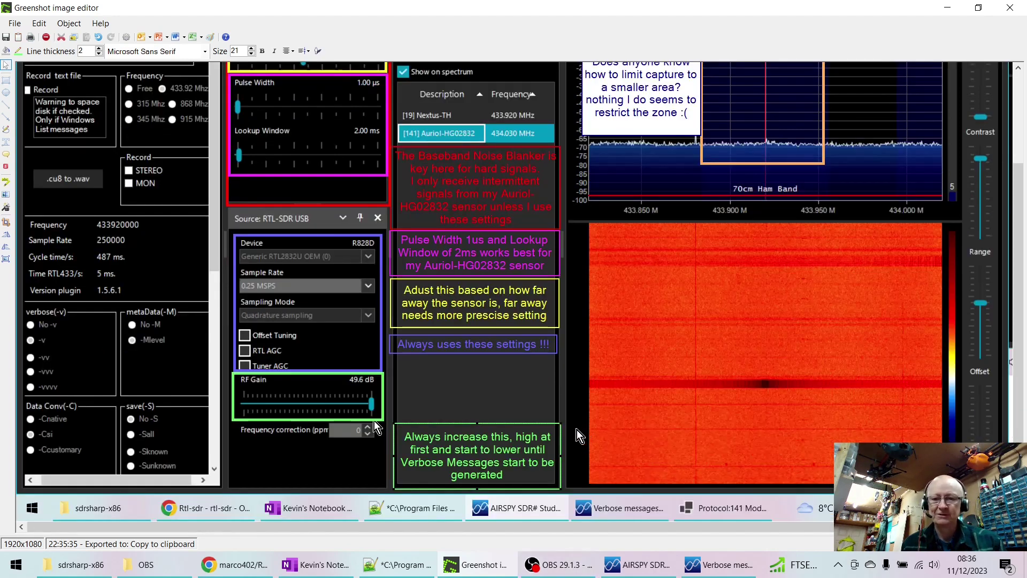
{"action": "key", "text": "alt+Tab"}
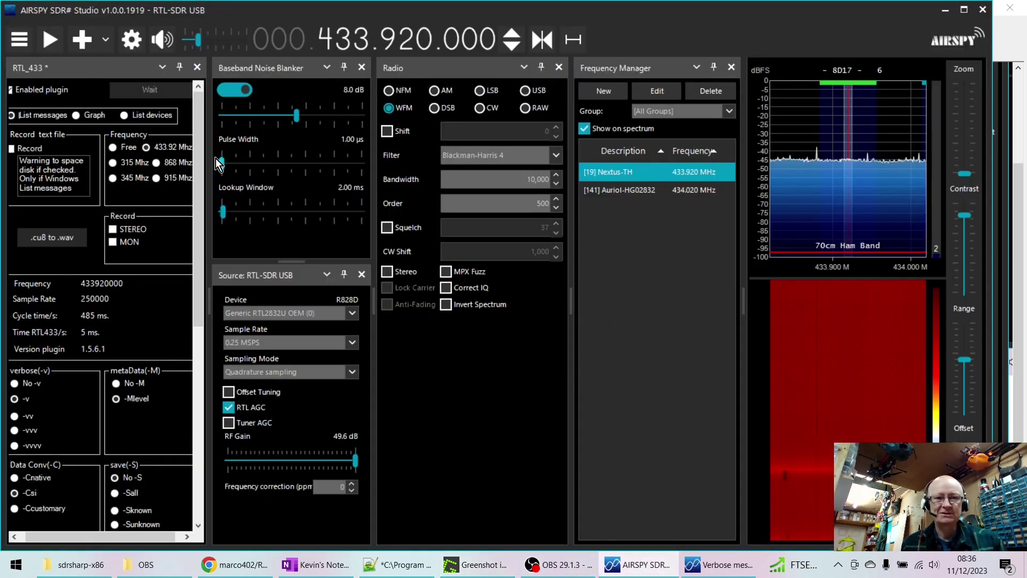
Start the radio, tune it to 434.020 MHz and select the Auriol-HG02832 entry in the Frequency Manager.
{"action": "left_click", "coordinate": [52, 40]}
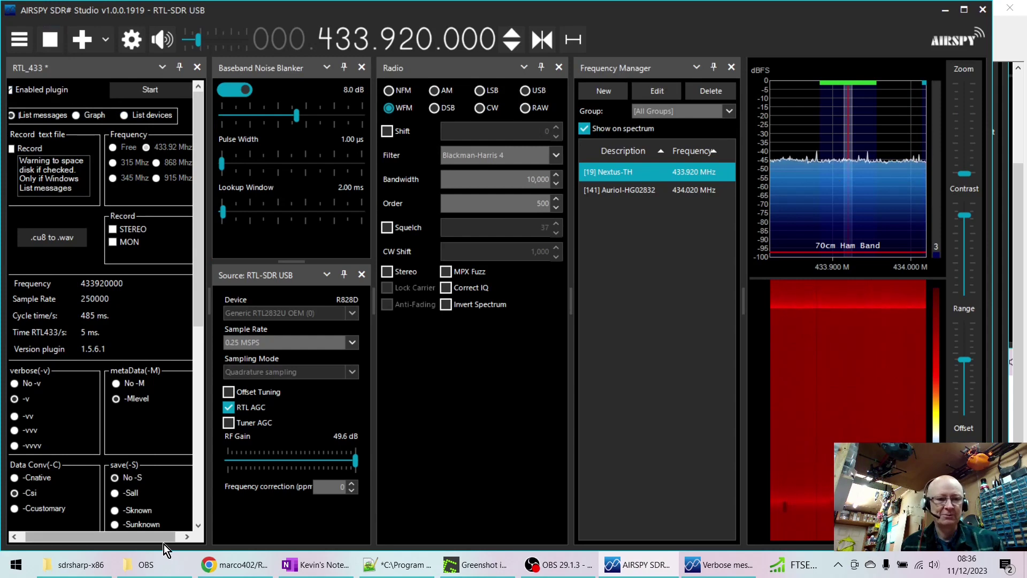
{"action": "left_click_drag", "start_coordinate": [159, 539], "coordinate": [74, 499]}
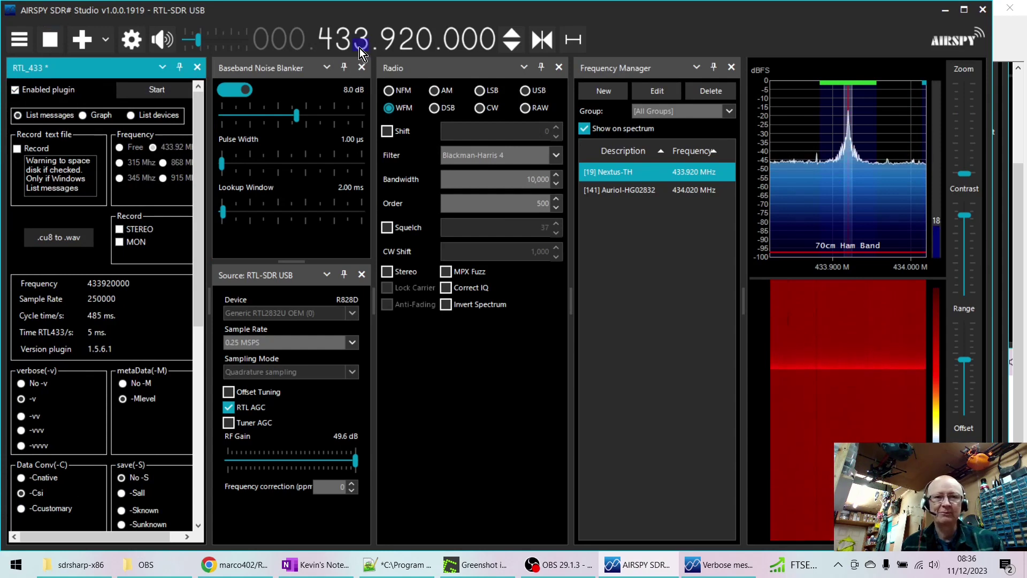
{"action": "scroll", "coordinate": [363, 38], "scroll_direction": "up", "scroll_amount": 1}
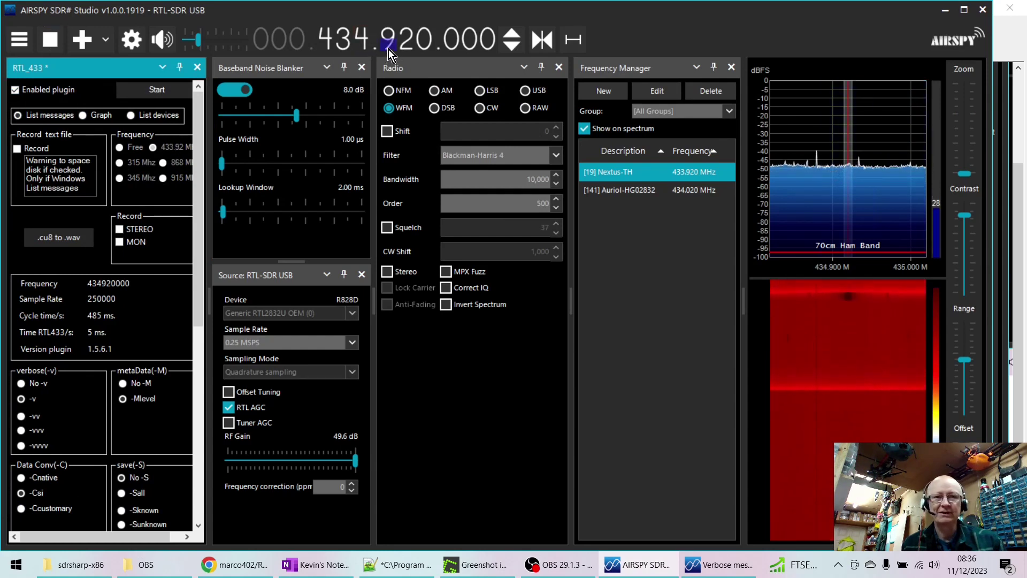
{"action": "scroll", "coordinate": [367, 47], "scroll_direction": "down", "scroll_amount": 1}
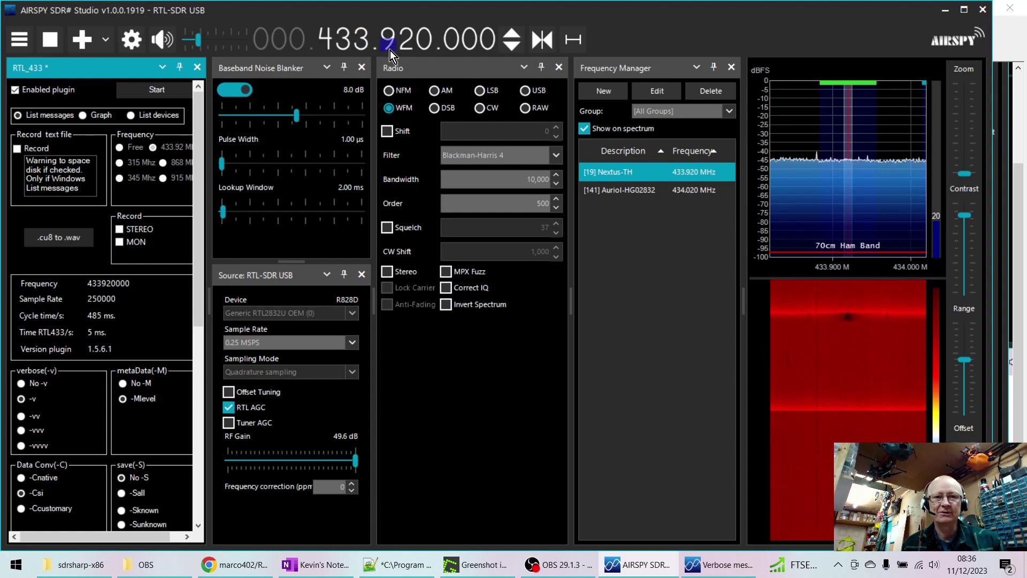
{"action": "scroll", "coordinate": [387, 37], "scroll_direction": "up", "scroll_amount": 1}
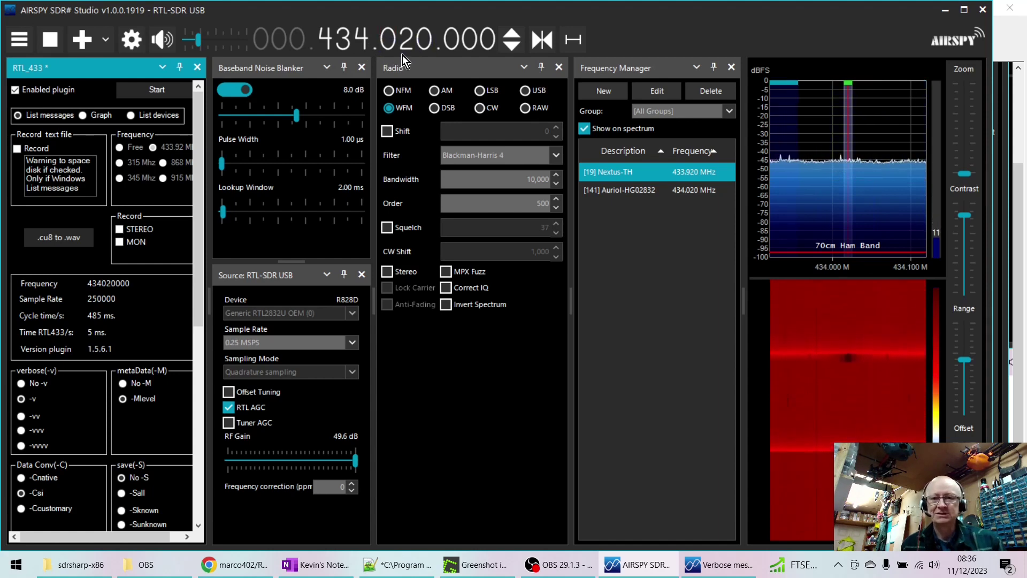
{"action": "left_click", "coordinate": [637, 190]}
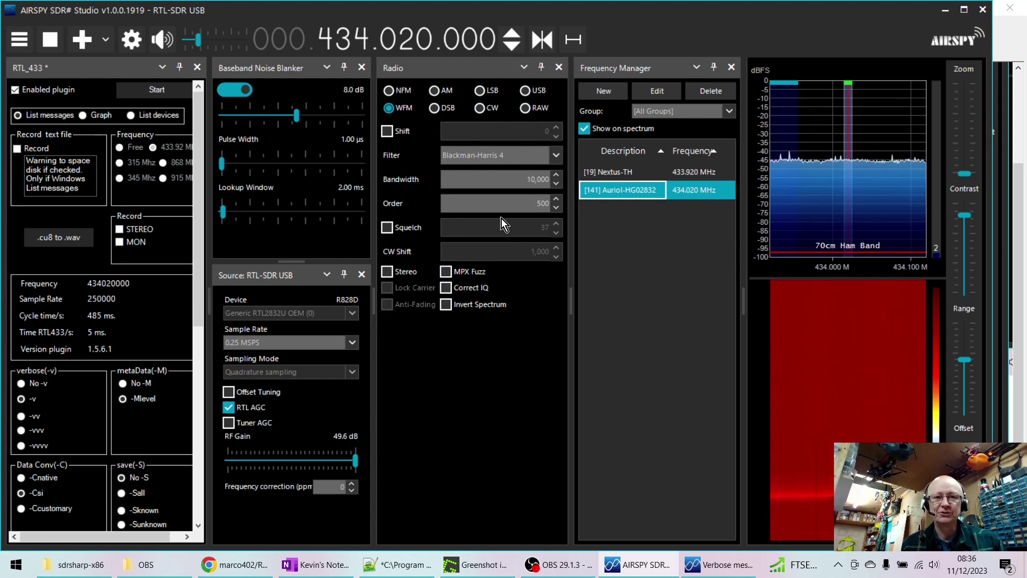
Close the Radio panel and examine the RTL_433 plugin's verbose, metadata, data conversion, save and device options.
{"action": "left_click", "coordinate": [562, 68]}
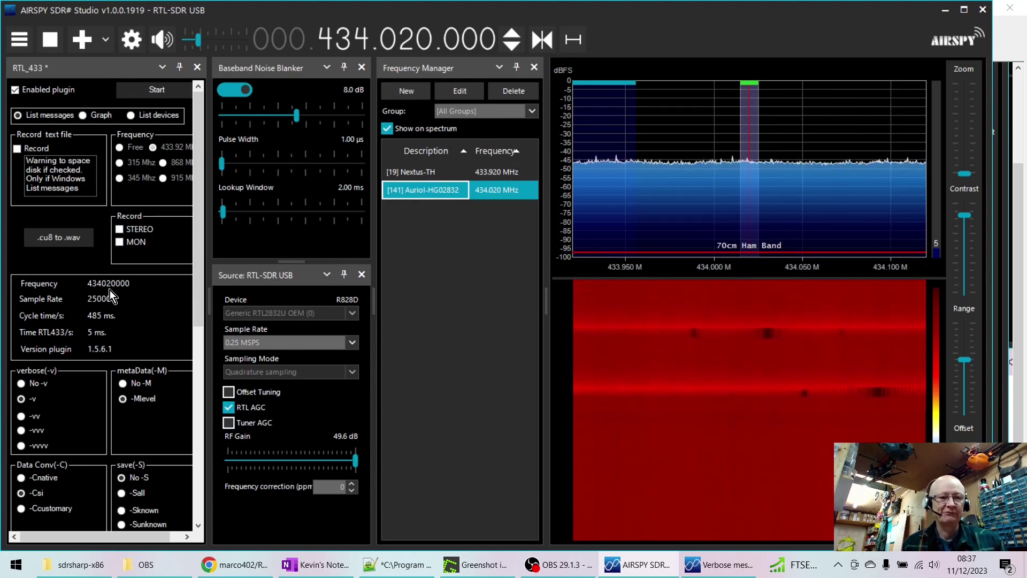
{"action": "left_click_drag", "start_coordinate": [201, 316], "coordinate": [188, 351]}
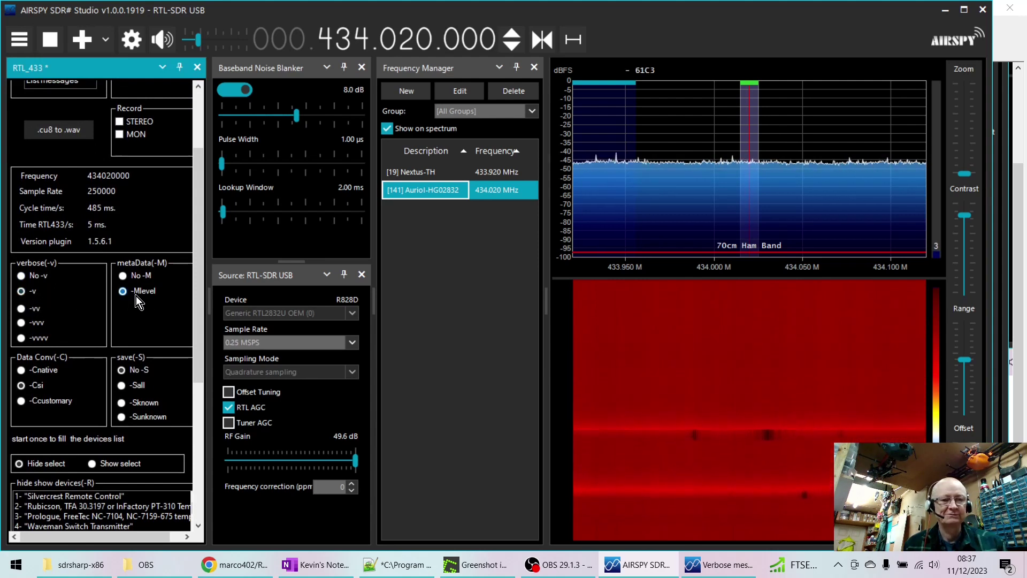
{"action": "left_click_drag", "start_coordinate": [194, 330], "coordinate": [204, 369]}
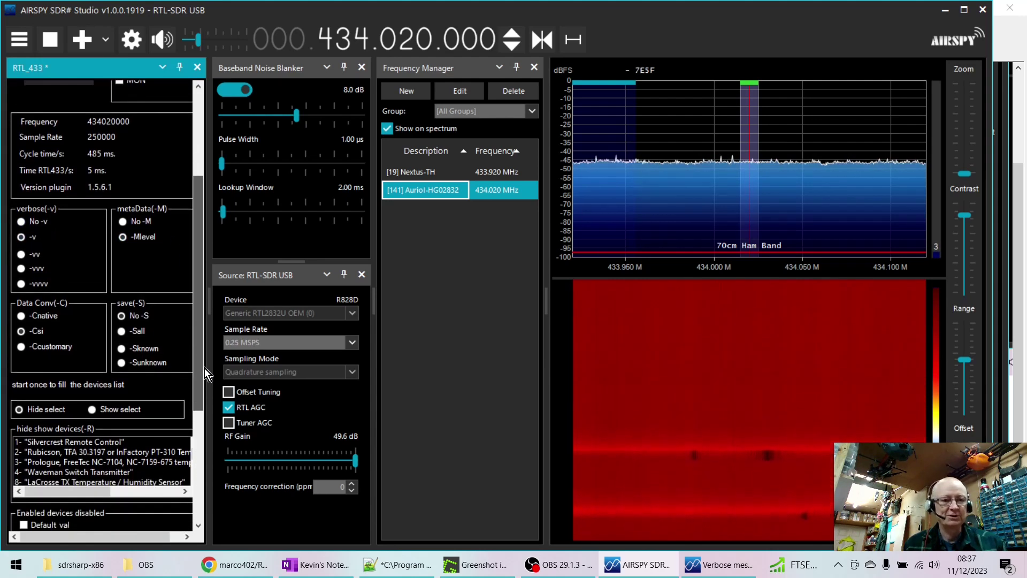
{"action": "left_click", "coordinate": [27, 321]}
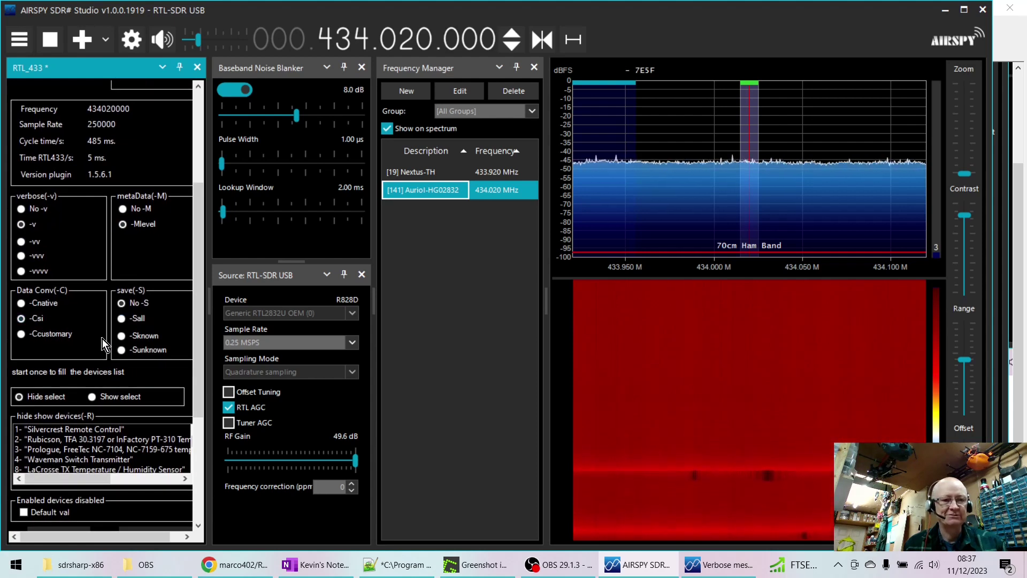
{"action": "left_click_drag", "start_coordinate": [204, 333], "coordinate": [233, 445]}
{"action": "left_click_drag", "start_coordinate": [40, 407], "coordinate": [15, 359]}
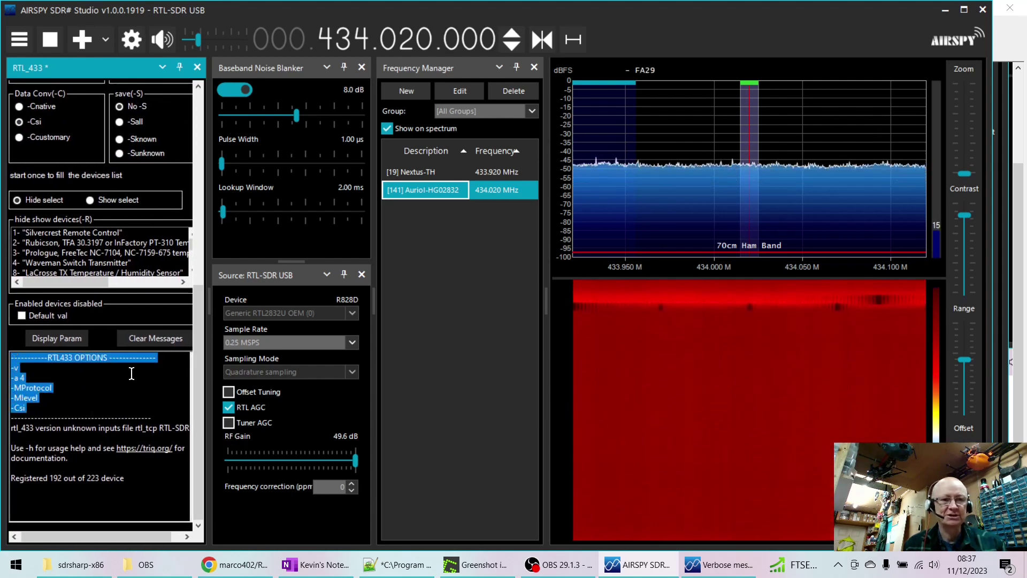
{"action": "left_click_drag", "start_coordinate": [195, 348], "coordinate": [193, 129]}
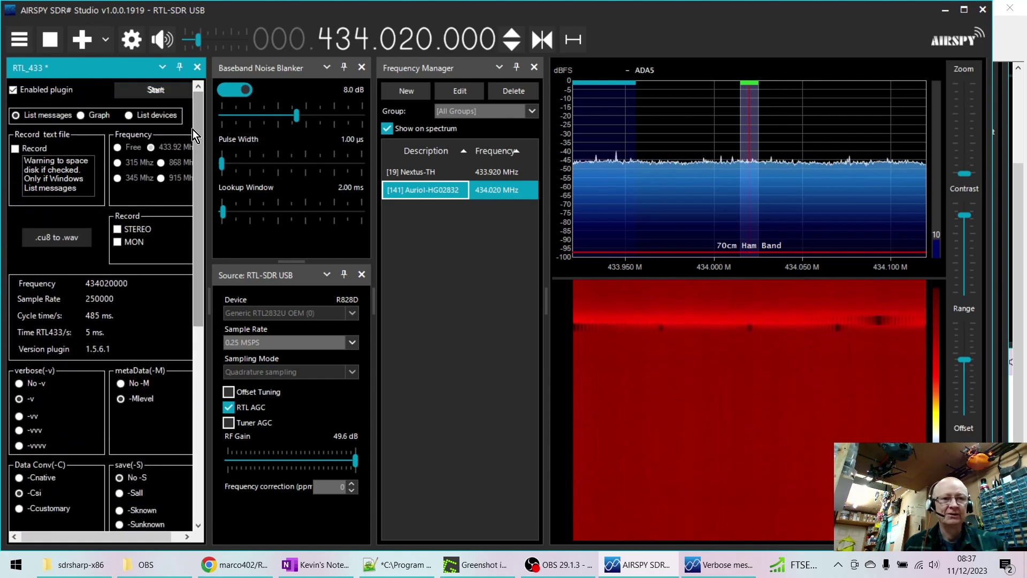
Start RTL_433 decoding and widen the Model column in the Auriol-HG02832 messages window, moving the window lower.
{"action": "left_click", "coordinate": [162, 90]}
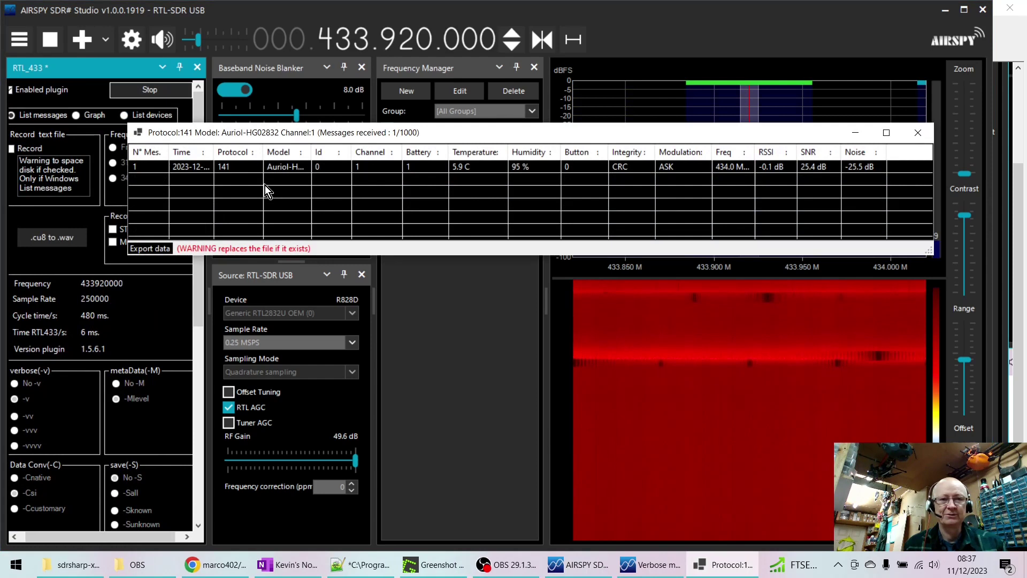
{"action": "double_click", "coordinate": [312, 152]}
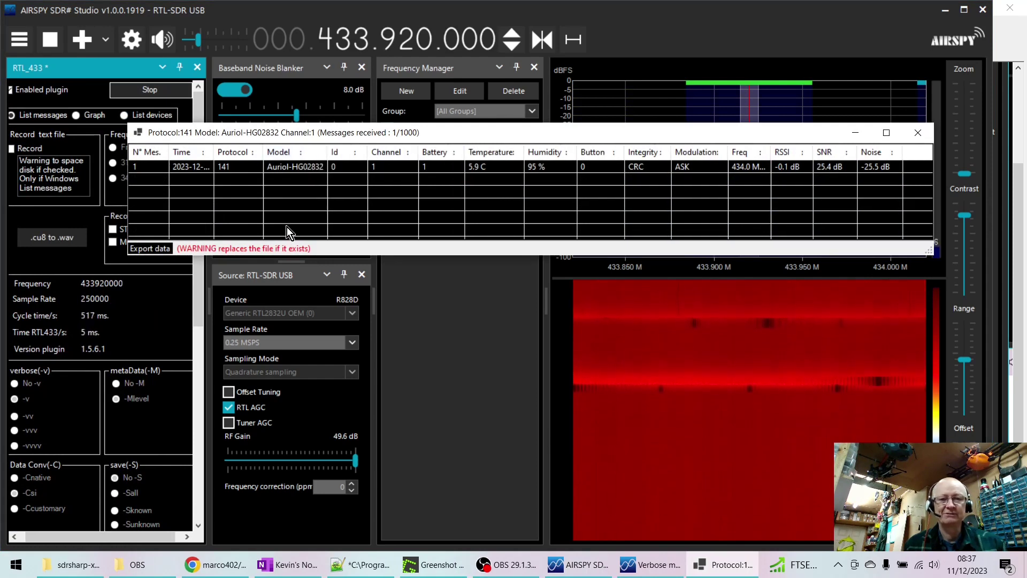
{"action": "left_click_drag", "start_coordinate": [446, 137], "coordinate": [408, 192]}
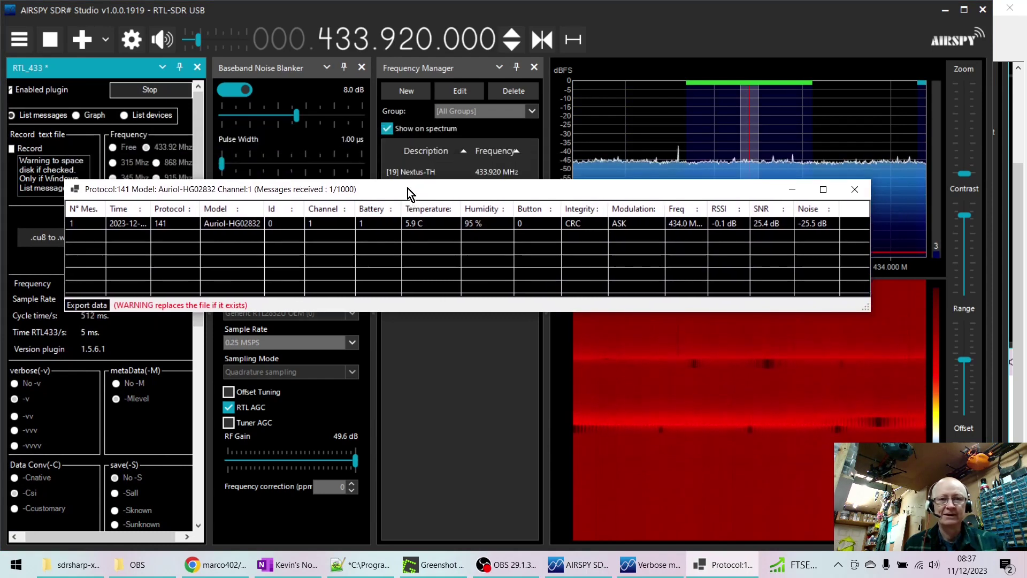
Turn off the Baseband Noise Blanker and widen the Time column in the Auriol-HG02832 messages window.
{"action": "left_click", "coordinate": [230, 92]}
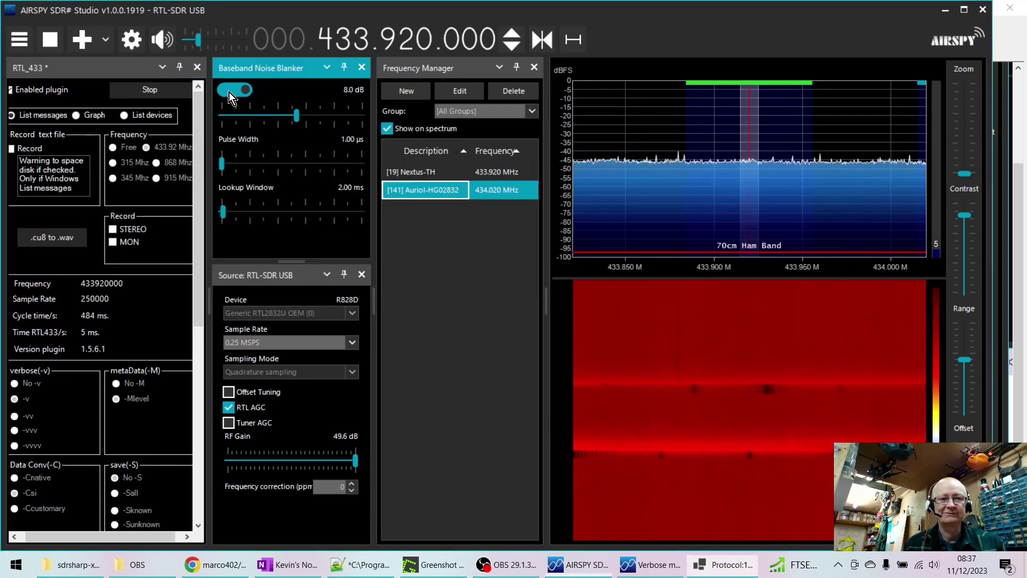
{"action": "left_click", "coordinate": [725, 565]}
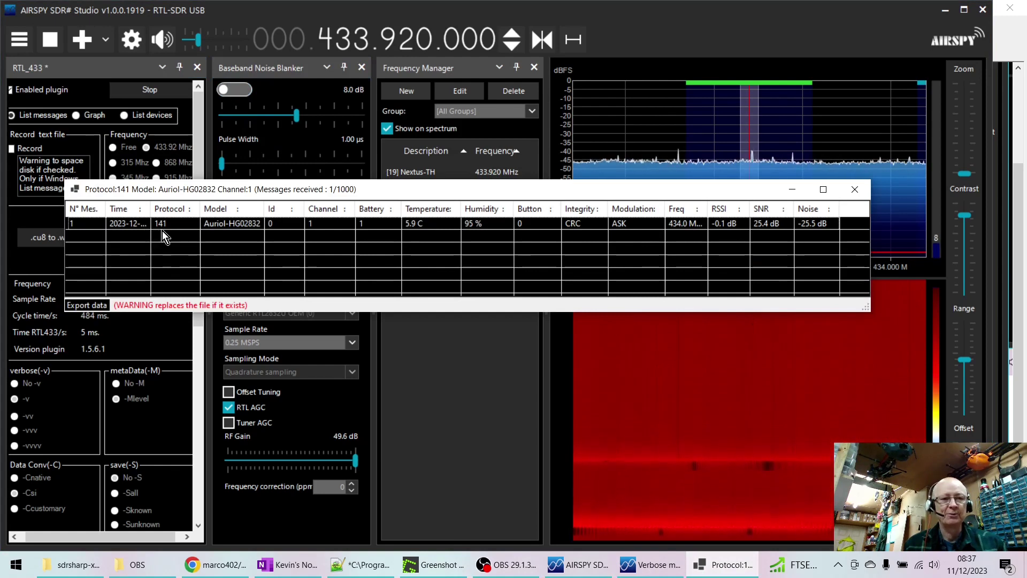
{"action": "double_click", "coordinate": [151, 209]}
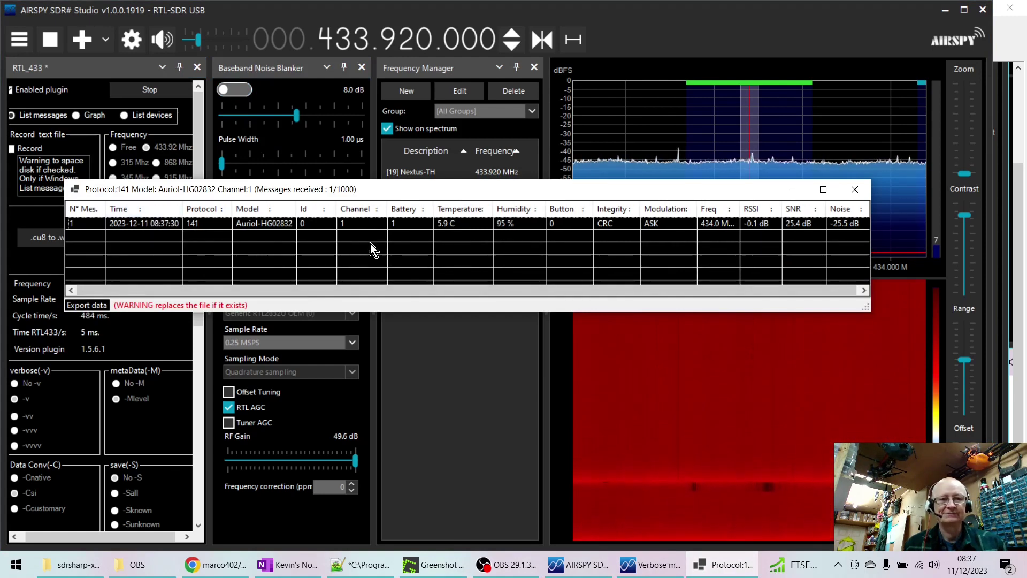
{"action": "left_click", "coordinate": [734, 390]}
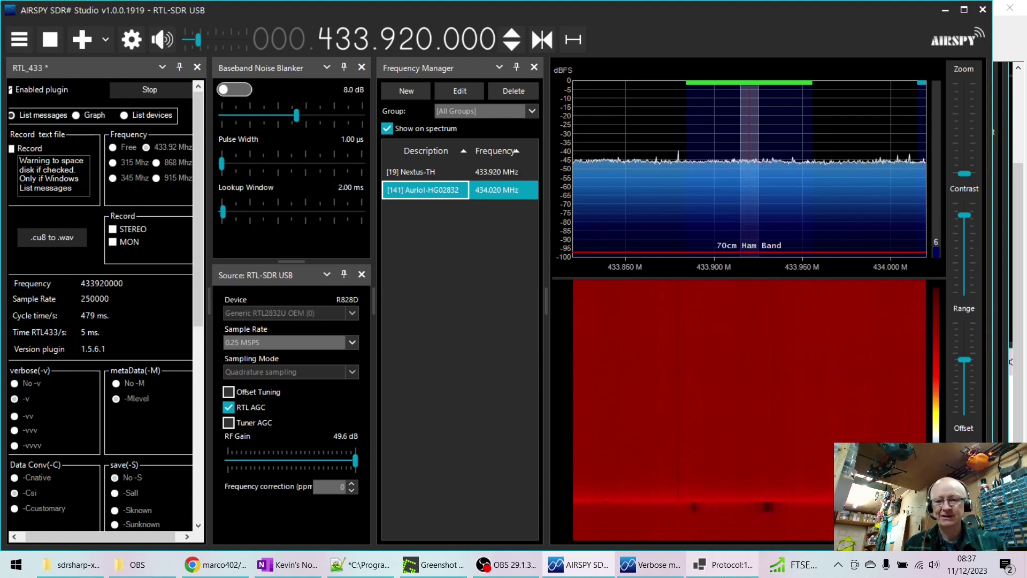
Close the Auriol-HG02832 messages window and turn the Baseband Noise Blanker on.
{"action": "left_click", "coordinate": [722, 574]}
{"action": "right_click", "coordinate": [726, 567]}
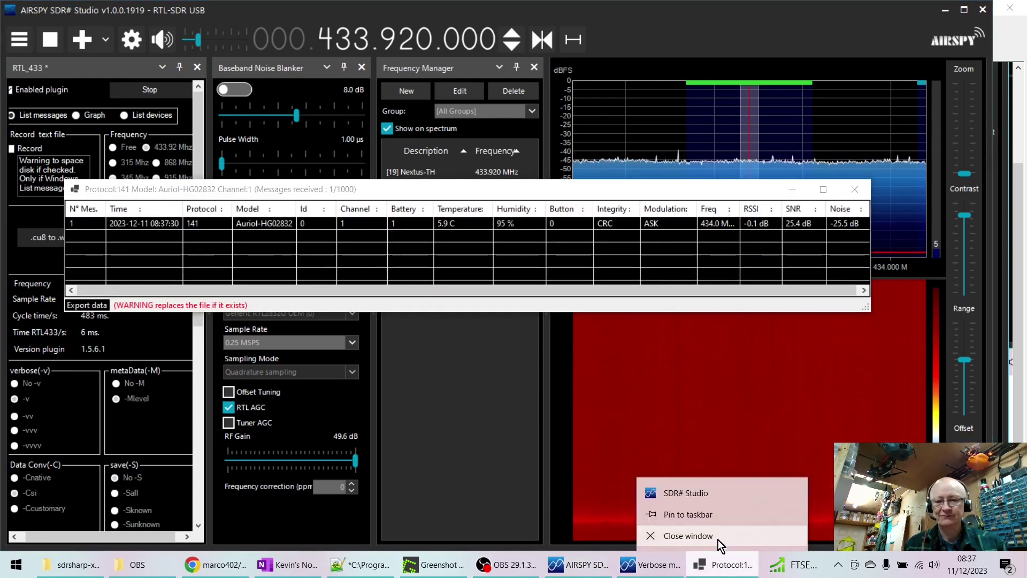
{"action": "left_click", "coordinate": [717, 541]}
{"action": "left_click", "coordinate": [235, 91]}
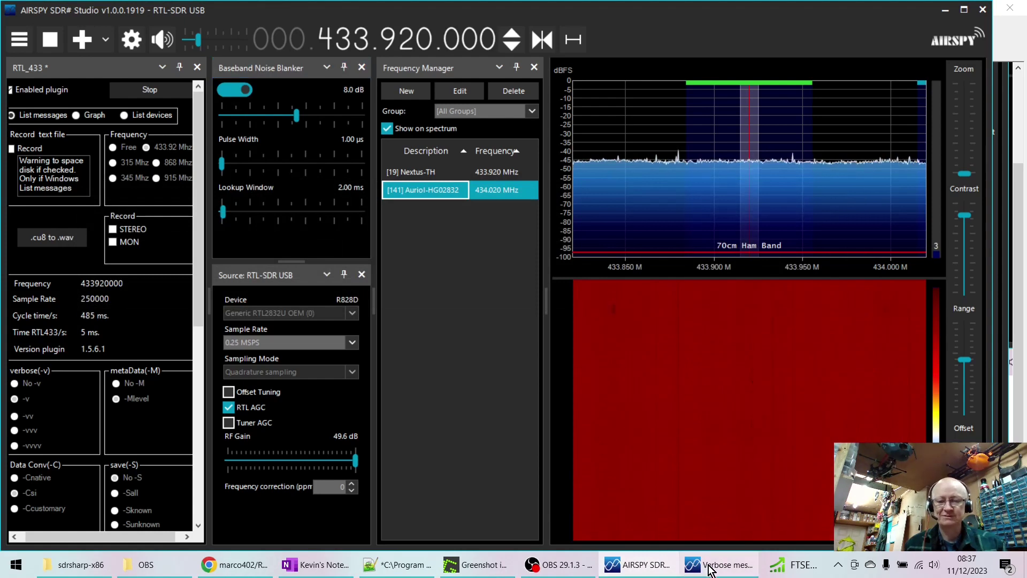
Bring up the Auriol-HG02832 messages window and widen its Time column to show the full date and time.
{"action": "mouse_move", "coordinate": [708, 570]}
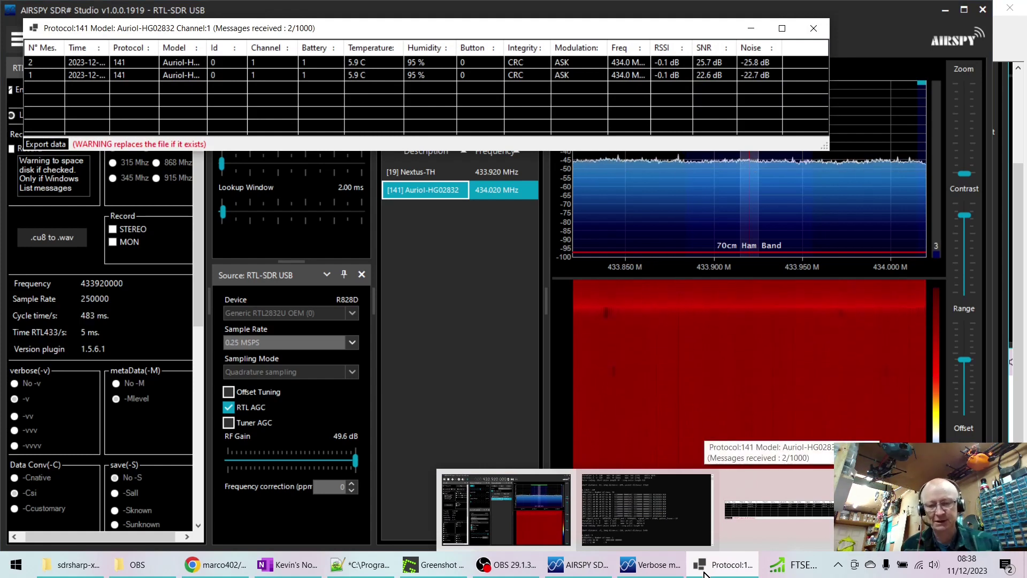
{"action": "left_click", "coordinate": [705, 574]}
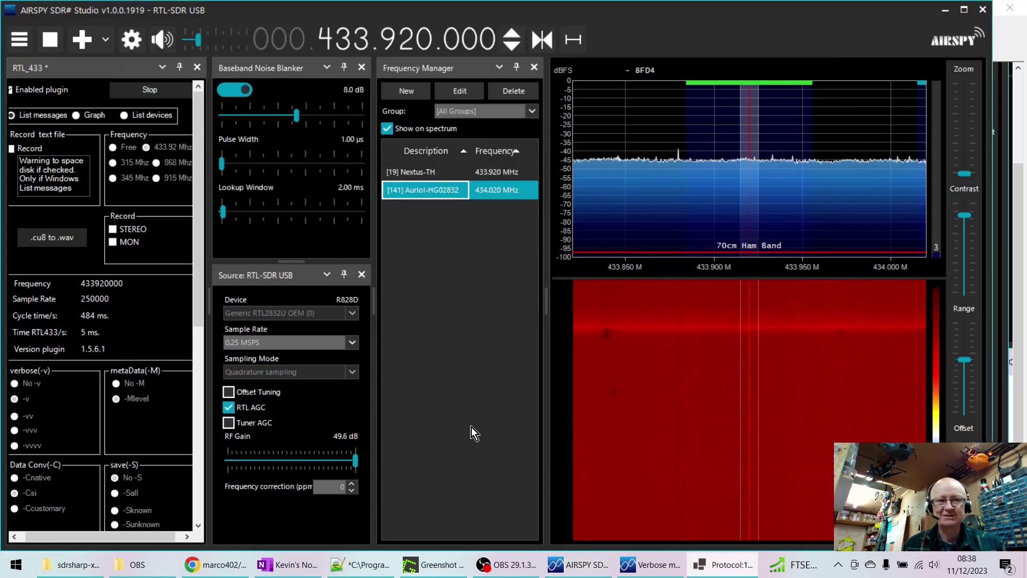
{"action": "left_click", "coordinate": [724, 564]}
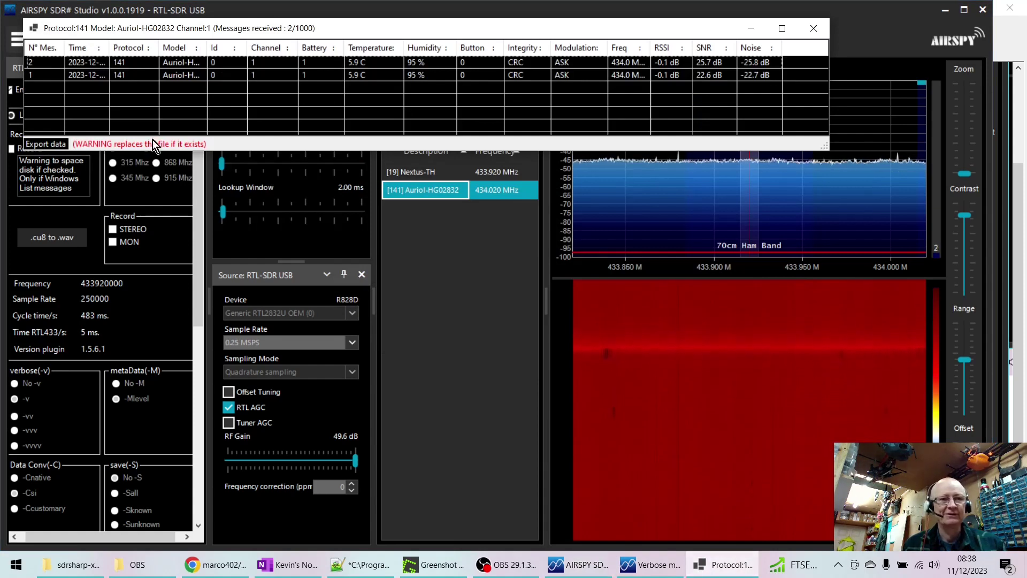
{"action": "left_click_drag", "start_coordinate": [110, 48], "coordinate": [156, 49]}
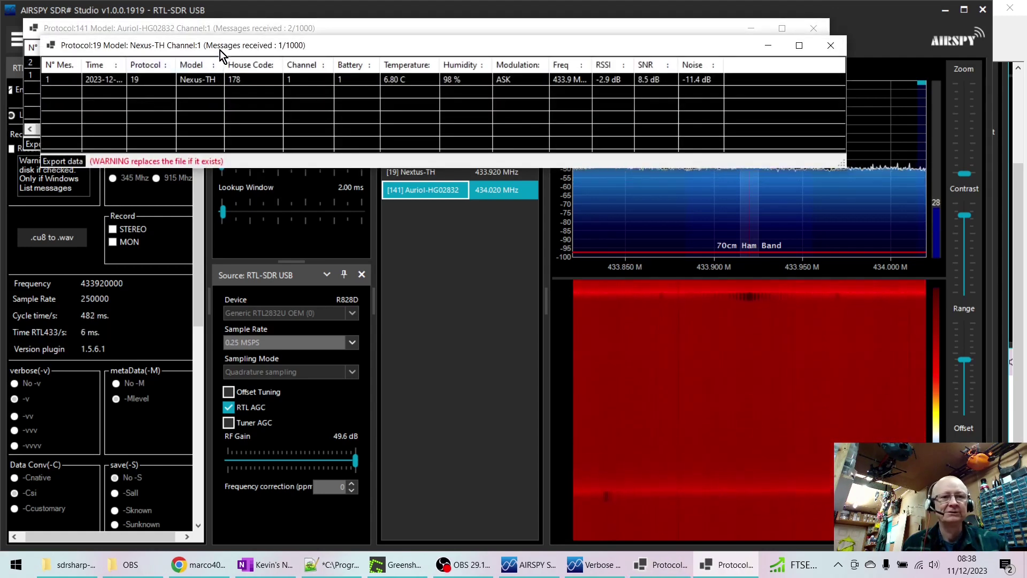
Widen the Time column in the Nexus-TH messages window and place that window below the Auriol-HG02832 one.
{"action": "left_click_drag", "start_coordinate": [220, 51], "coordinate": [230, 102]}
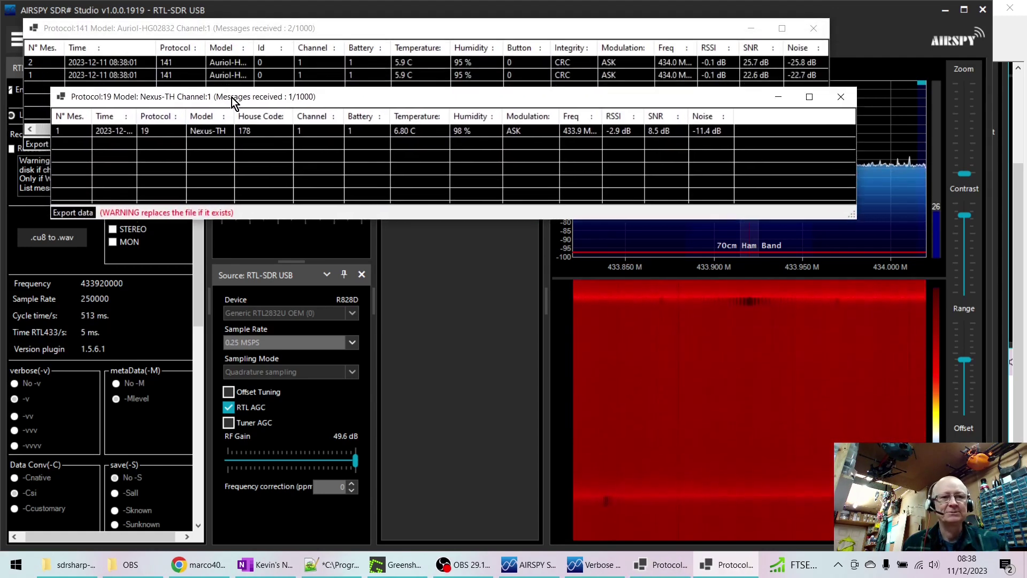
{"action": "double_click", "coordinate": [137, 116]}
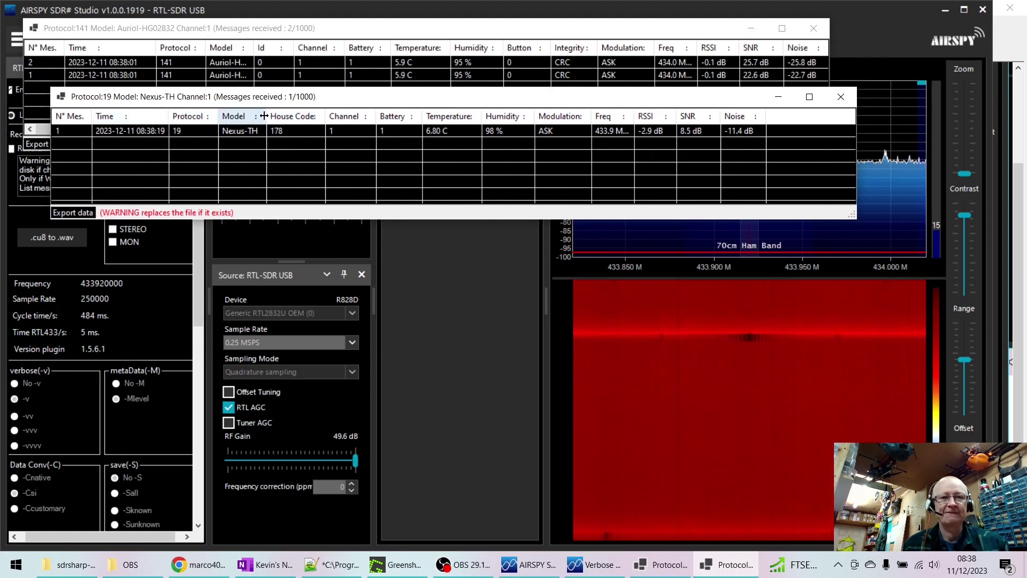
{"action": "left_click_drag", "start_coordinate": [358, 98], "coordinate": [335, 206]}
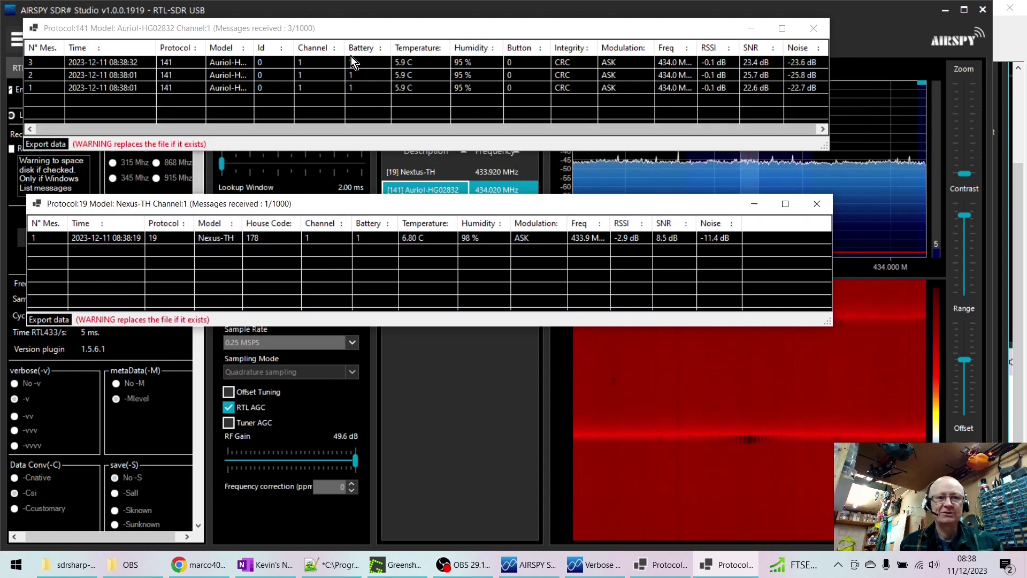
Return to the main SDR# window and lower the Baseband Noise Blanker threshold to 6.0 dB.
{"action": "left_click", "coordinate": [358, 12]}
{"action": "left_click", "coordinate": [297, 116]}
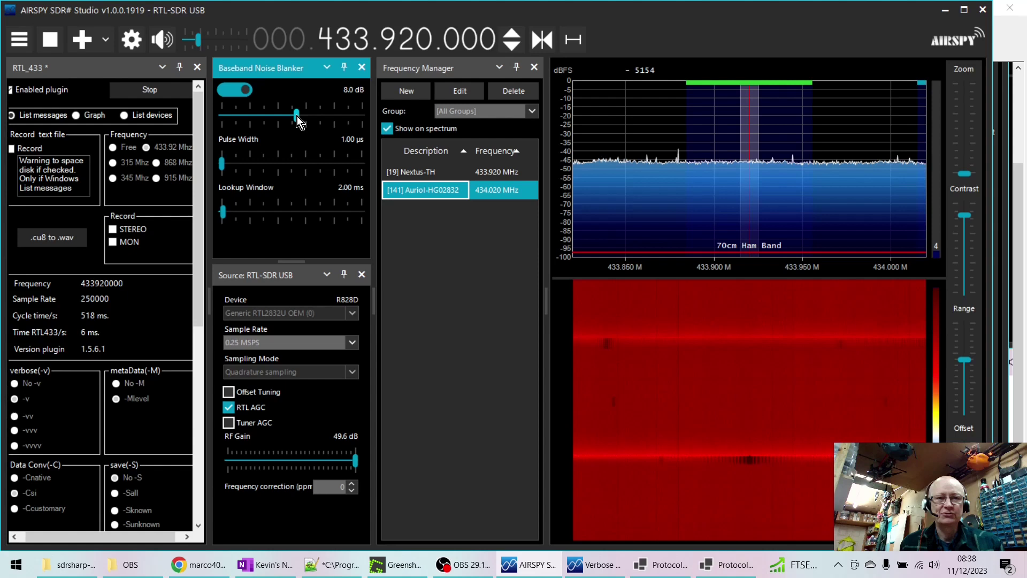
{"action": "key", "text": "Left"}
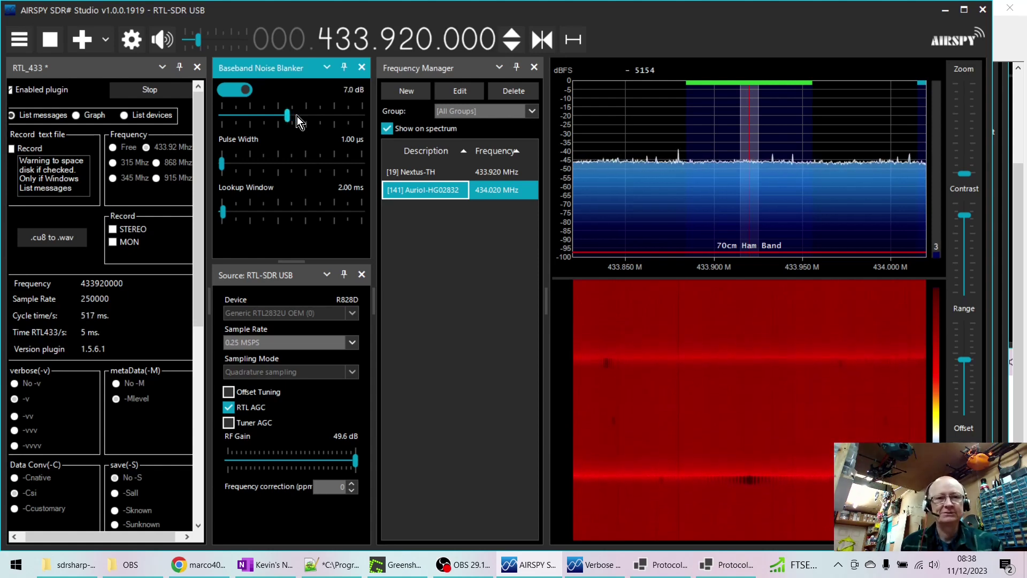
{"action": "key", "text": "Left"}
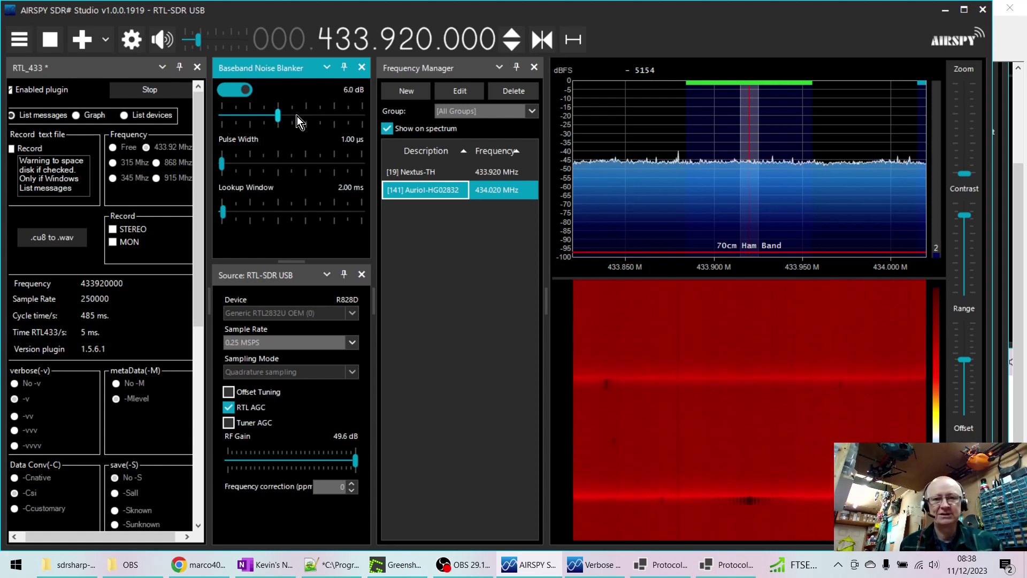
Check the Nexus-TH and Auriol-HG02832 messages windows and extend the Auriol-HG02832 window's height to show all its messages.
{"action": "left_click", "coordinate": [733, 568]}
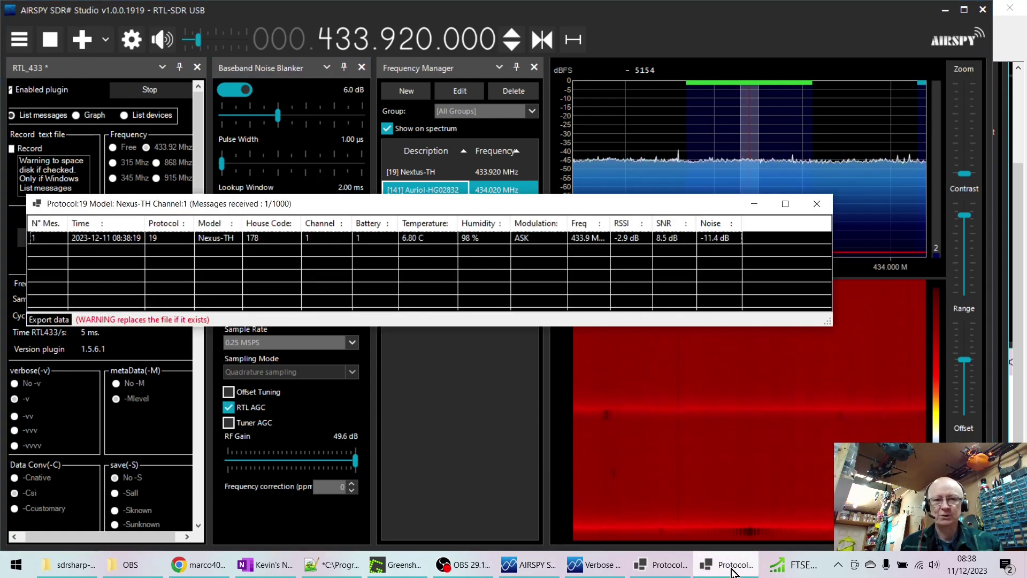
{"action": "left_click", "coordinate": [662, 576]}
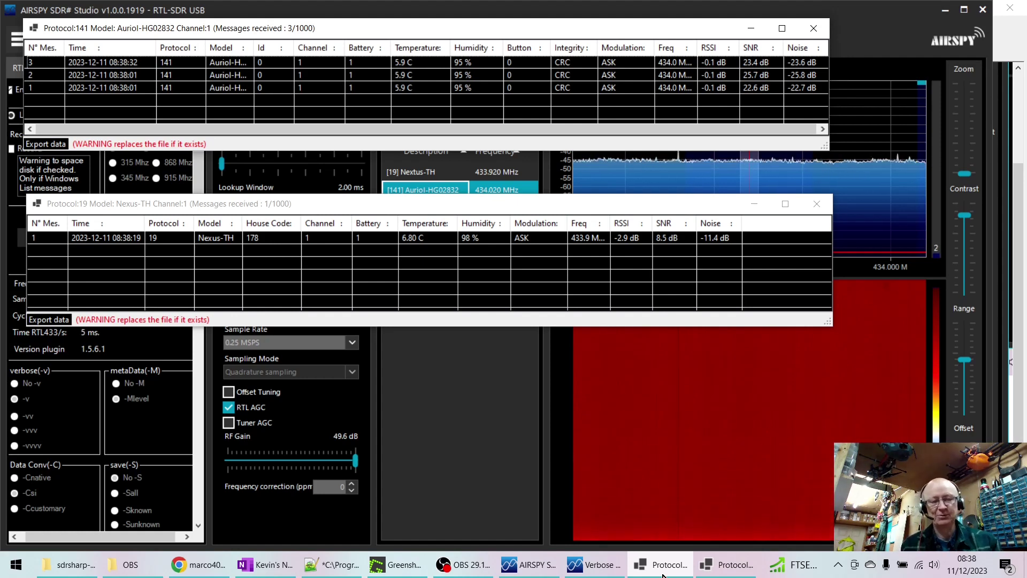
{"action": "left_click", "coordinate": [664, 567]}
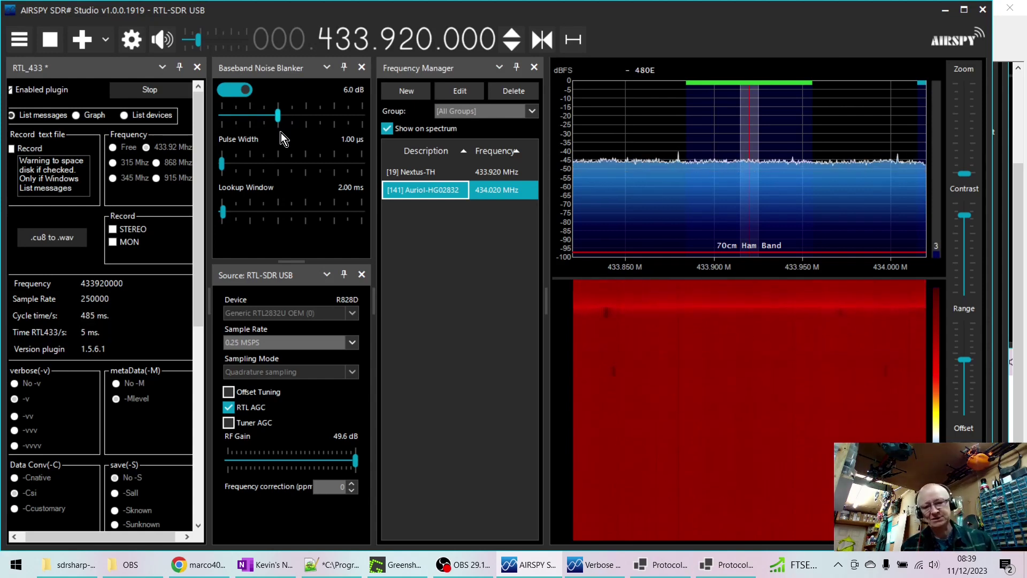
{"action": "left_click", "coordinate": [666, 568]}
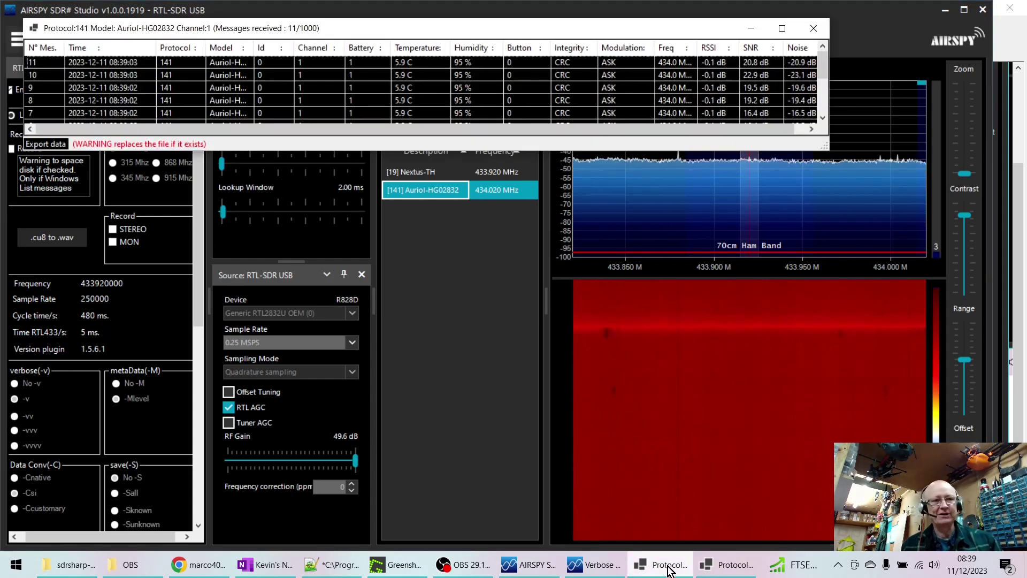
{"action": "left_click", "coordinate": [663, 566]}
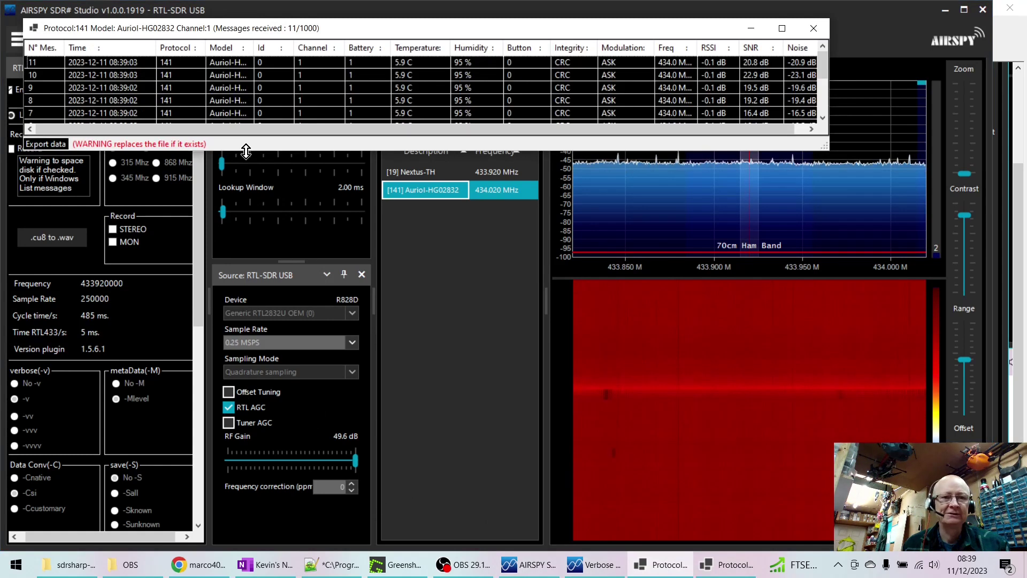
{"action": "double_click", "coordinate": [104, 152]}
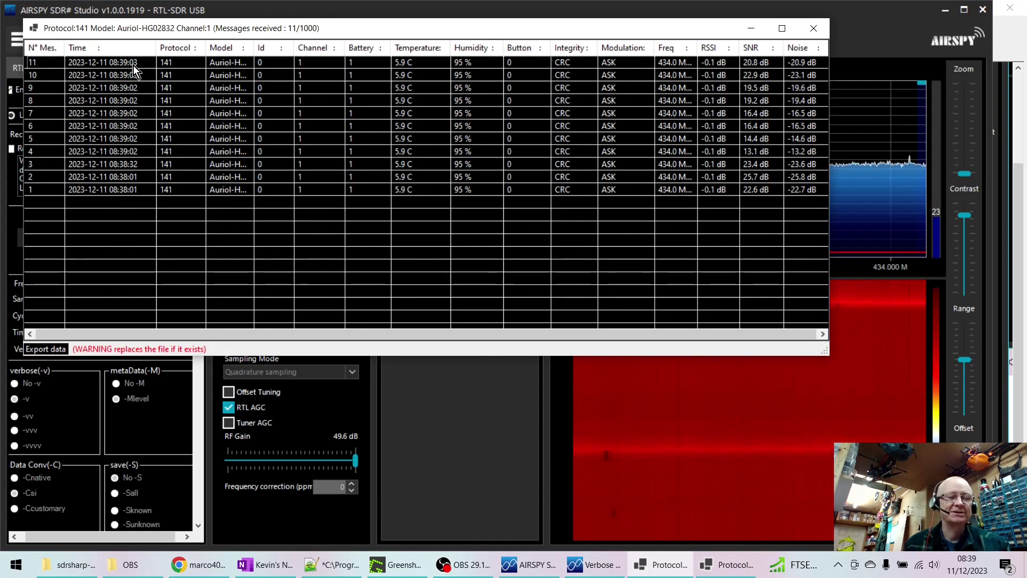
Close the Auriol-HG02832 messages window each time it appears and lower the Baseband Noise Blanker threshold to 5.5 dB.
{"action": "left_click", "coordinate": [812, 29]}
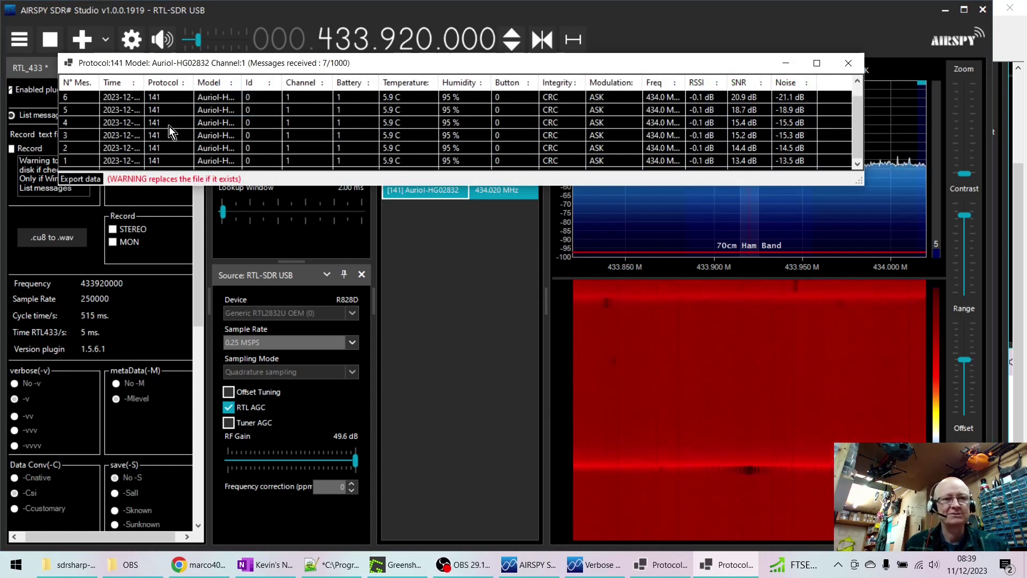
{"action": "left_click", "coordinate": [849, 63]}
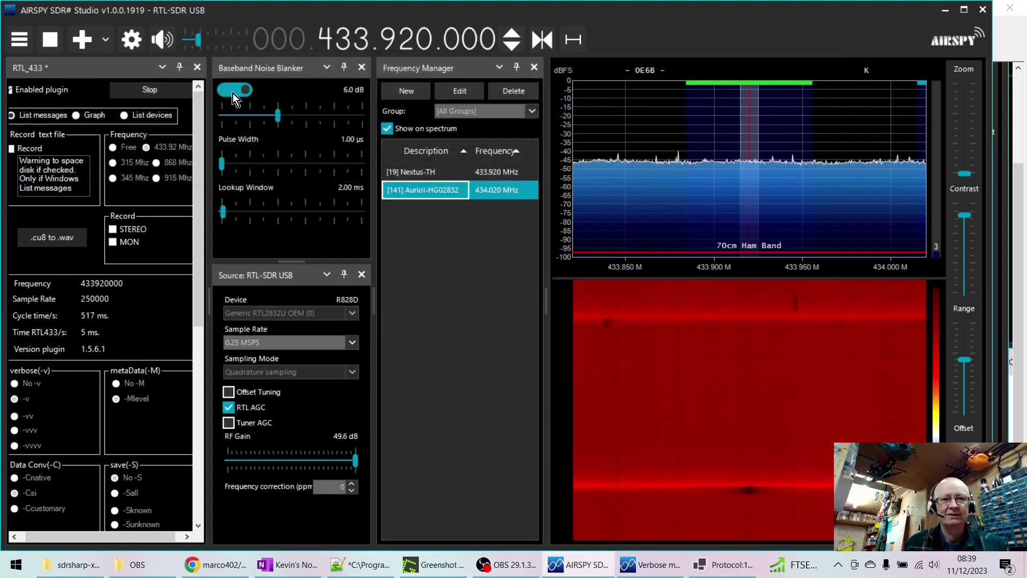
{"action": "scroll", "coordinate": [277, 116], "scroll_direction": "down", "scroll_amount": 1}
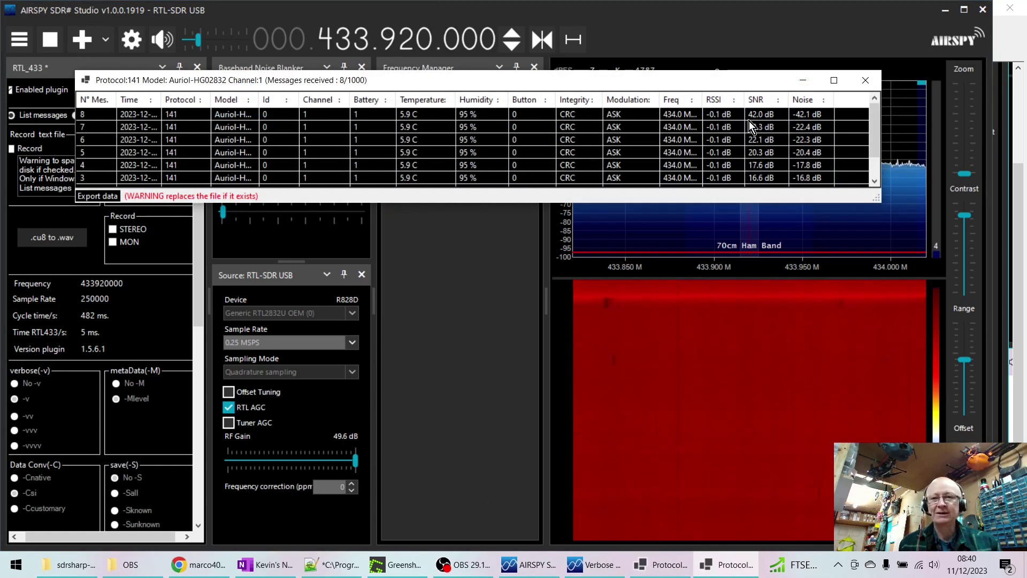
Minimise the Auriol-HG02832 messages window and read through the latest output in the RTL_433 verbose messages window.
{"action": "left_click", "coordinate": [803, 80]}
{"action": "left_click", "coordinate": [587, 565]}
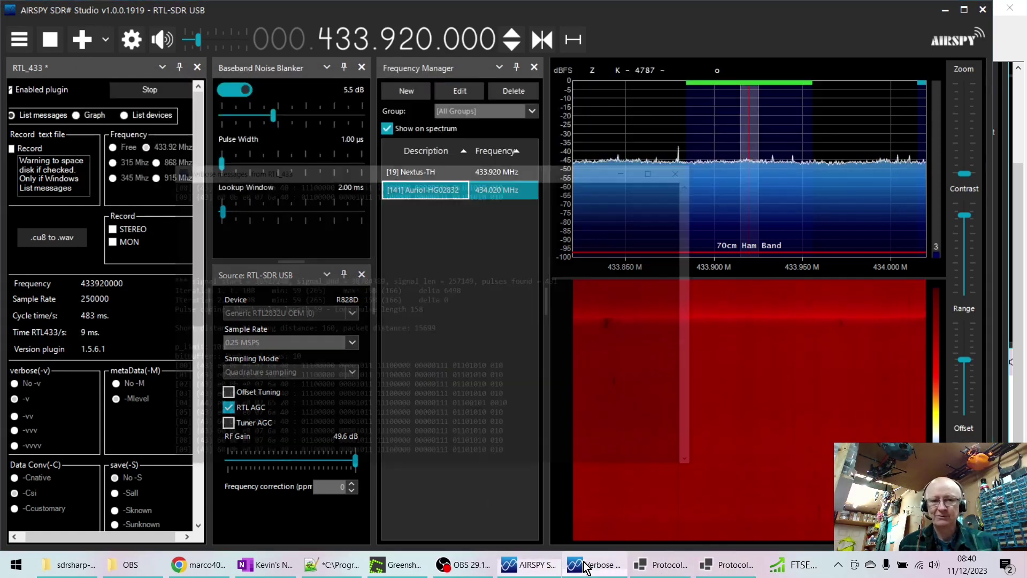
{"action": "scroll", "coordinate": [281, 263], "scroll_direction": "down", "scroll_amount": 1}
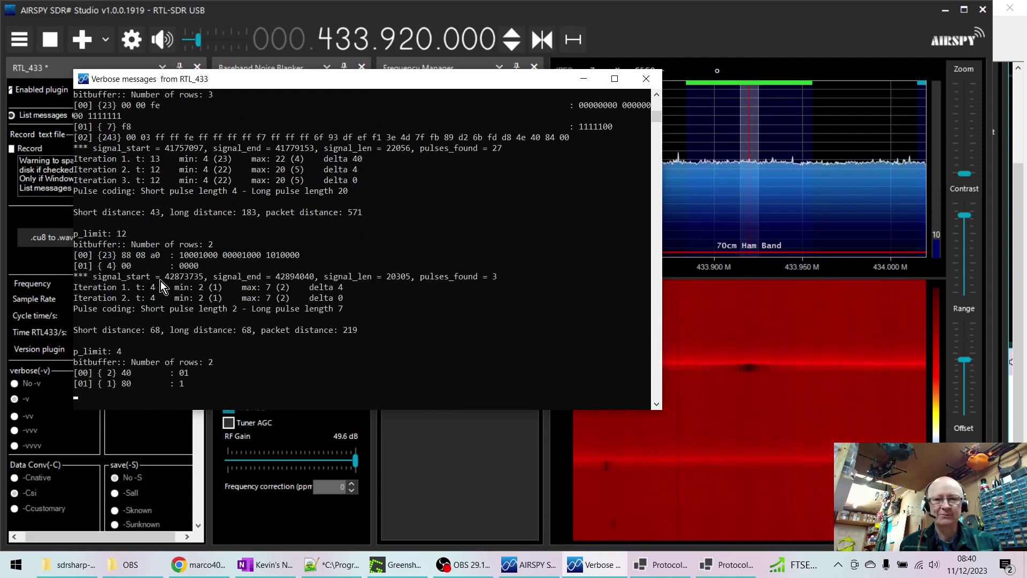
{"action": "scroll", "coordinate": [160, 281], "scroll_direction": "down", "scroll_amount": 1}
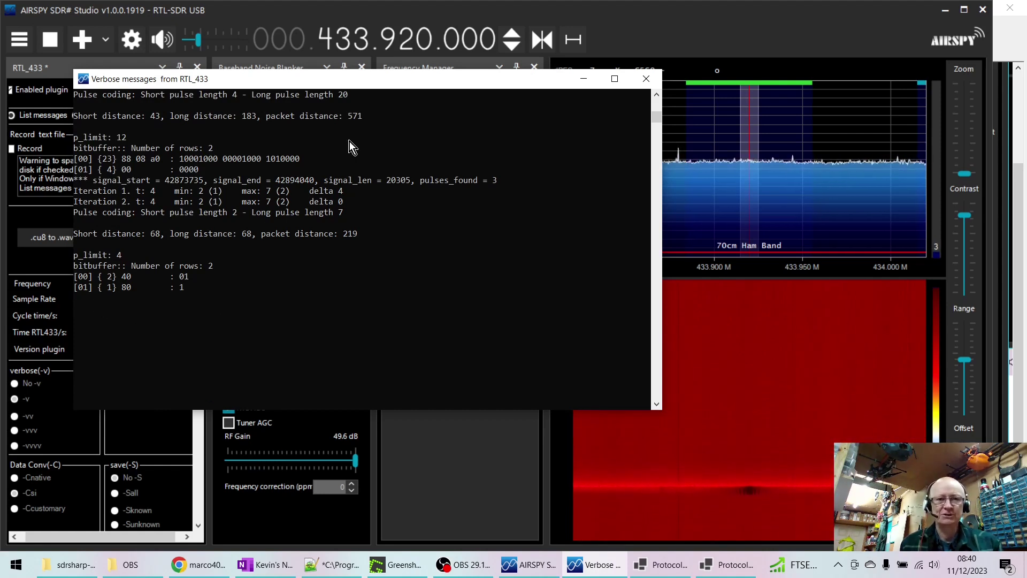
{"action": "left_click", "coordinate": [576, 84]}
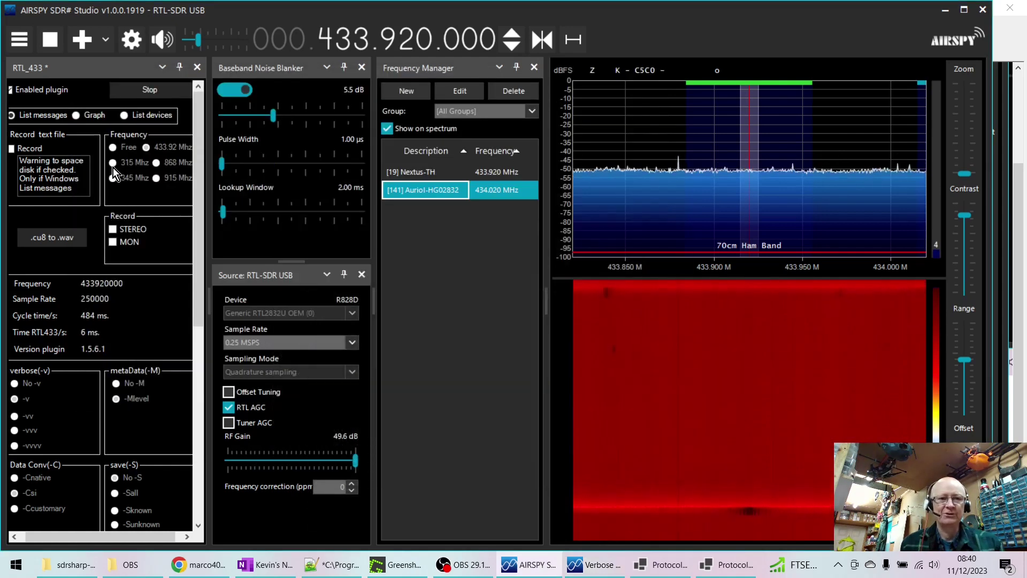
Stop RTL_433, switch its output to Graph, restart decoding and close the leftover messages windows.
{"action": "left_click", "coordinate": [153, 95]}
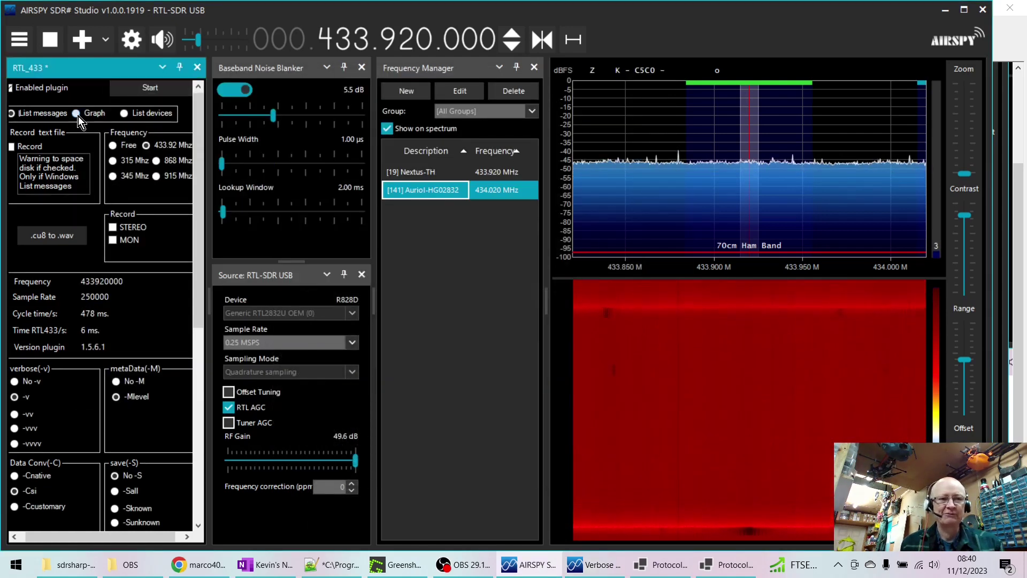
{"action": "left_click", "coordinate": [143, 92]}
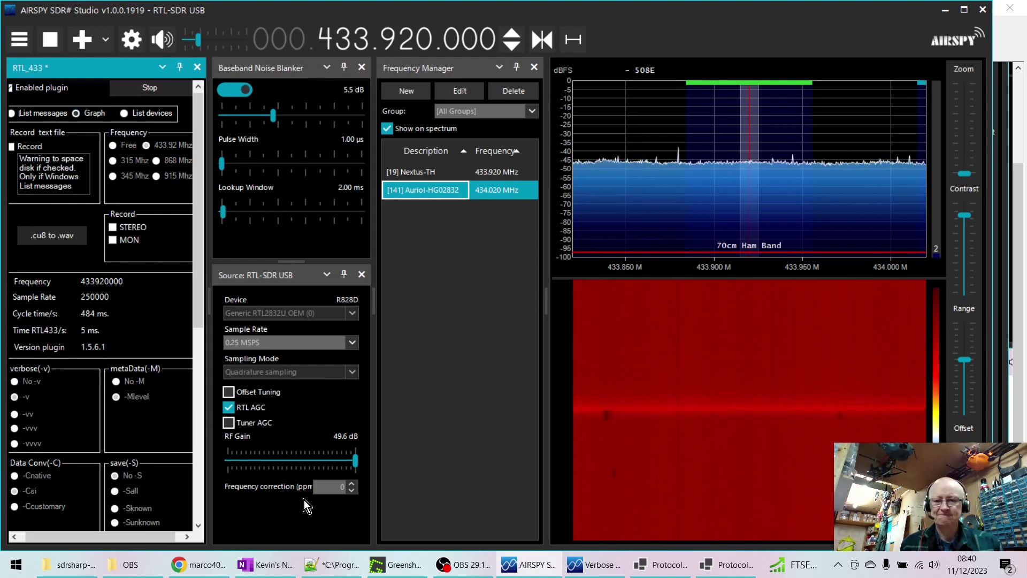
{"action": "right_click", "coordinate": [665, 570]}
{"action": "left_click", "coordinate": [665, 539]}
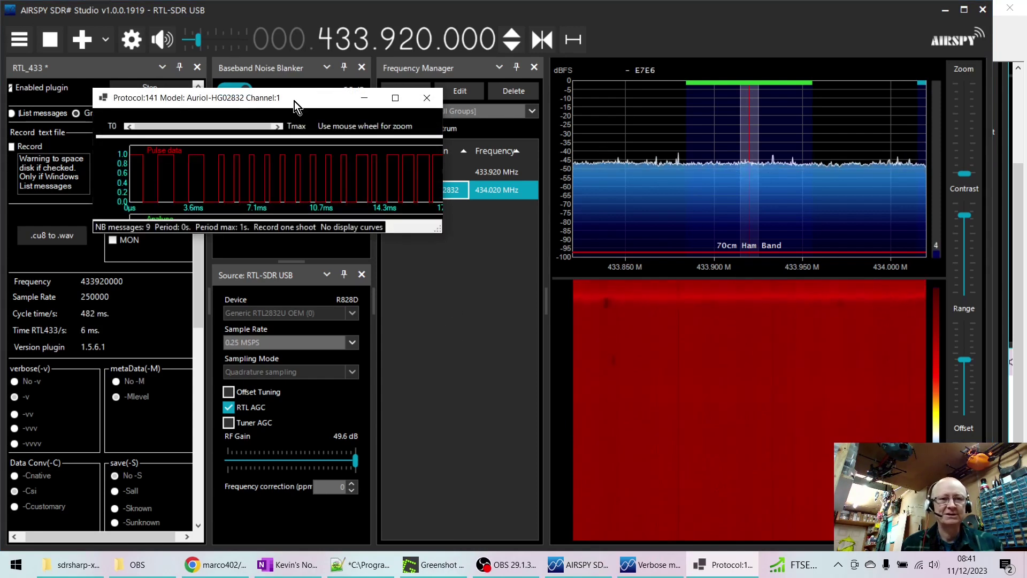
Maximise the Auriol-HG02832 graph window and minimise the Nexus-TH graph window covering it.
{"action": "double_click", "coordinate": [197, 98]}
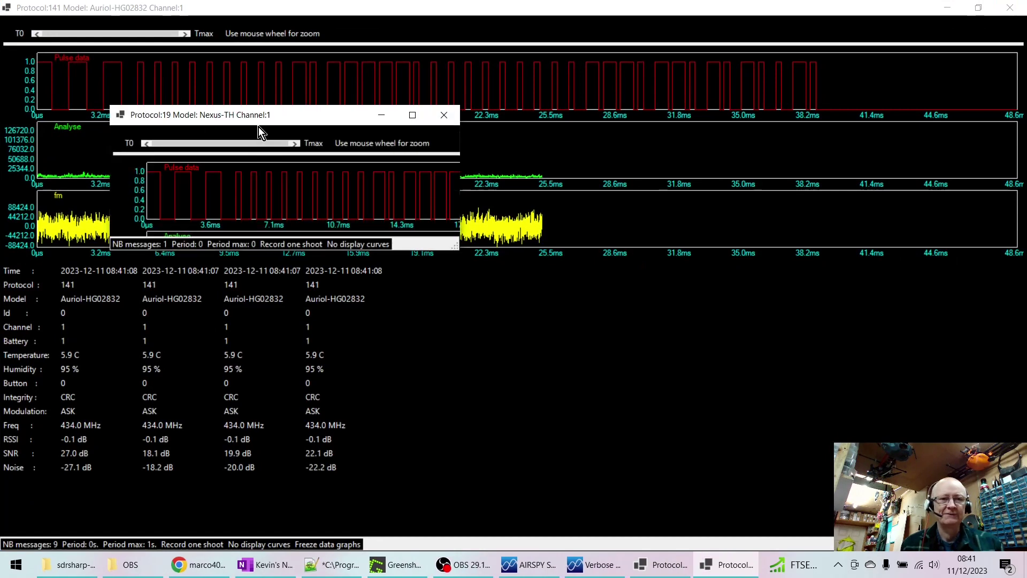
{"action": "left_click", "coordinate": [382, 118]}
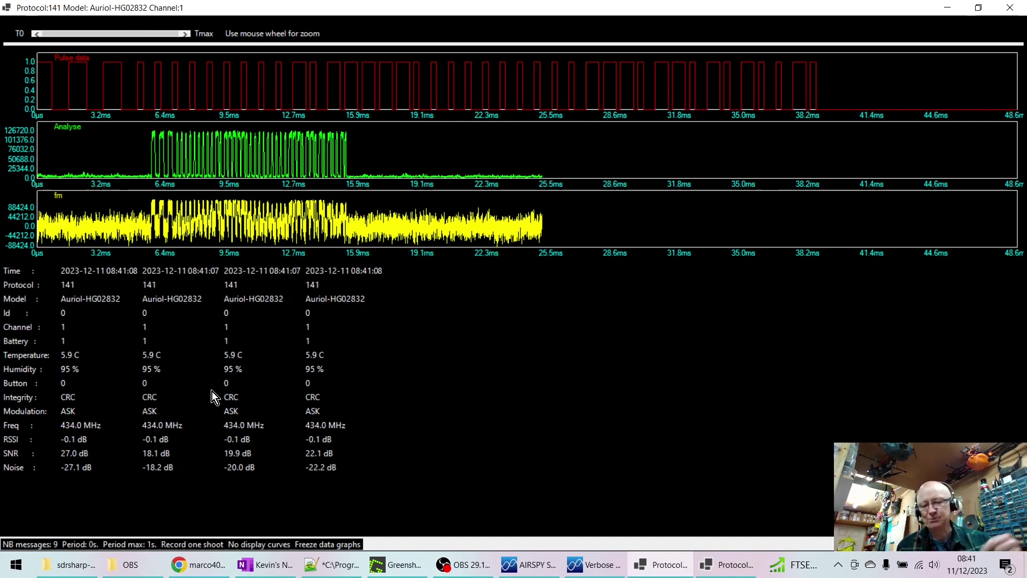
Switch to the Greenshot image editor and review the annotated screenshot of the noise blanker, source and gain settings.
{"action": "left_click", "coordinate": [395, 564]}
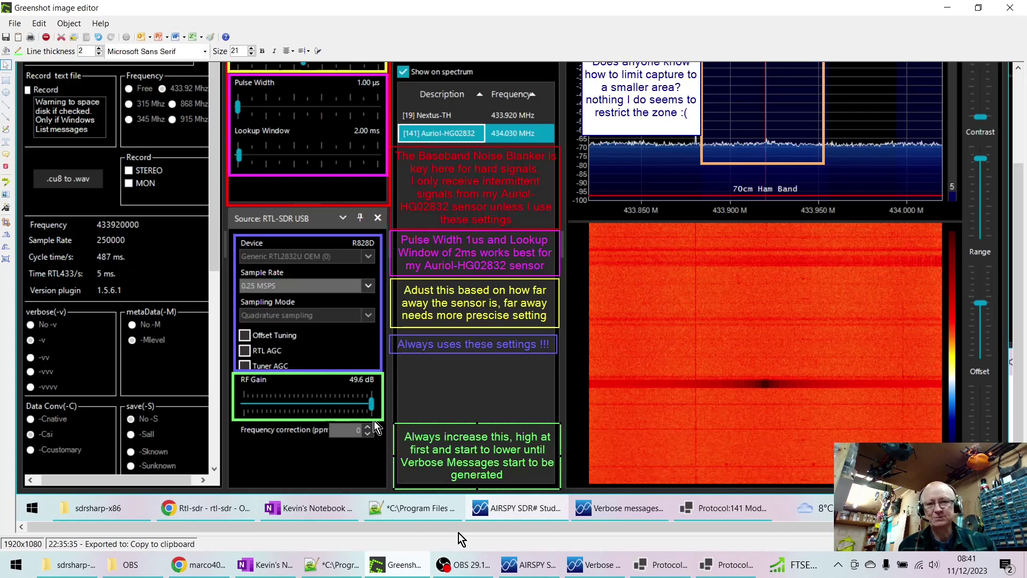
{"action": "scroll", "coordinate": [770, 165], "scroll_direction": "up", "scroll_amount": 2}
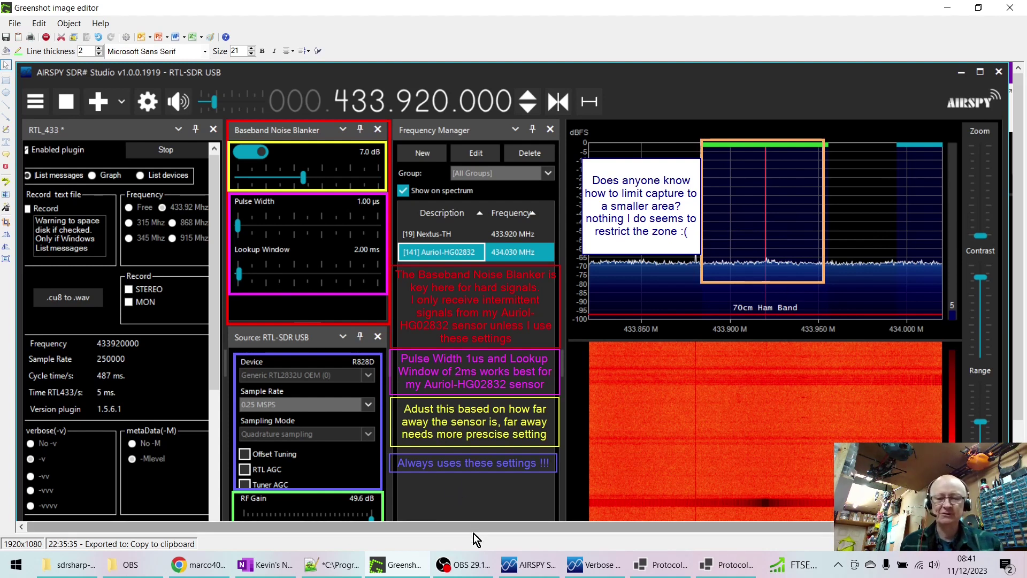
{"action": "mouse_move", "coordinate": [481, 573]}
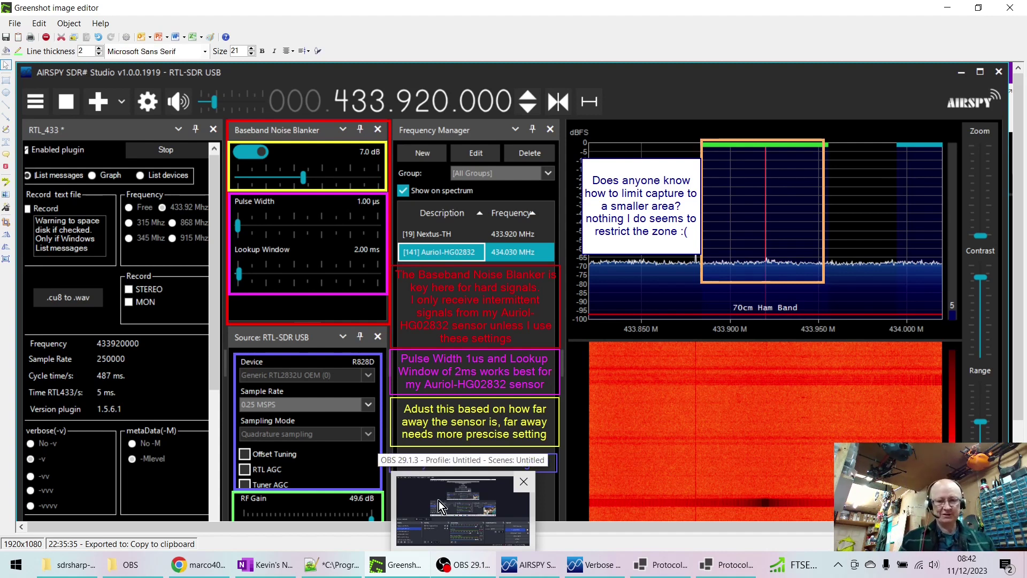
{"action": "mouse_move", "coordinate": [438, 499]}
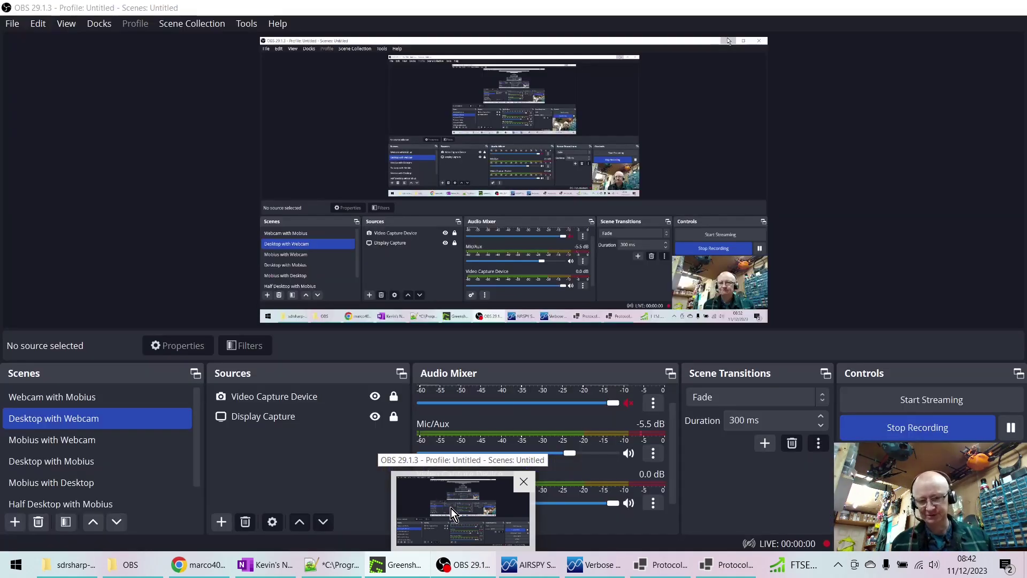